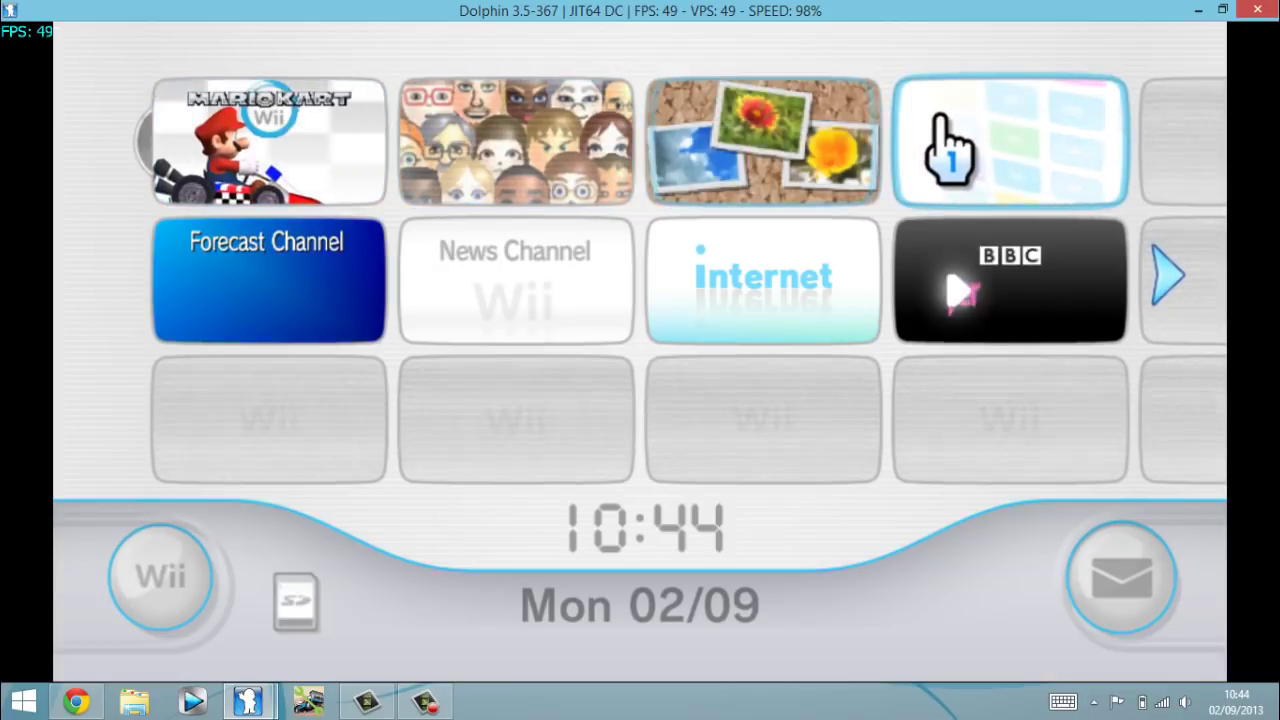
Close Dolphin's render window to stop the running Wii Menu emulation.
{"action": "left_click", "coordinate": [1270, 10]}
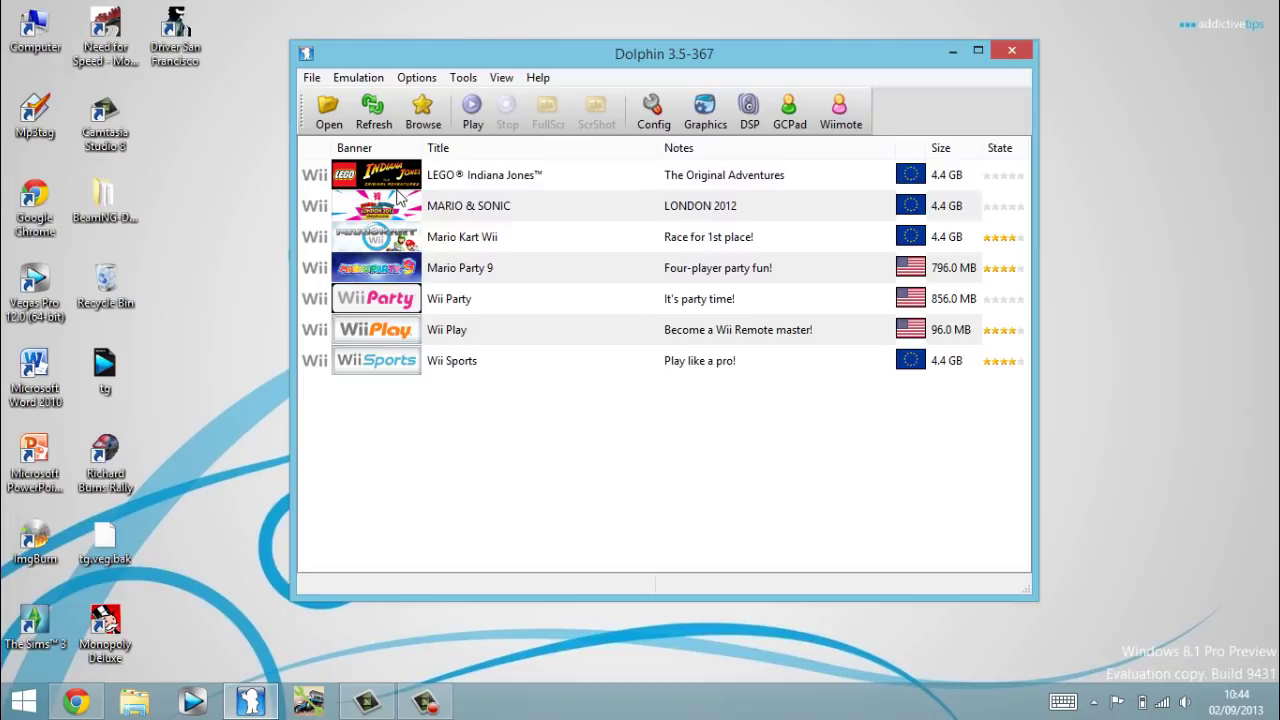
Download the NUS Downloader v1.9 zip from the wiibrew page's Download link, confirming in IDM.
{"action": "left_click", "coordinate": [76, 701]}
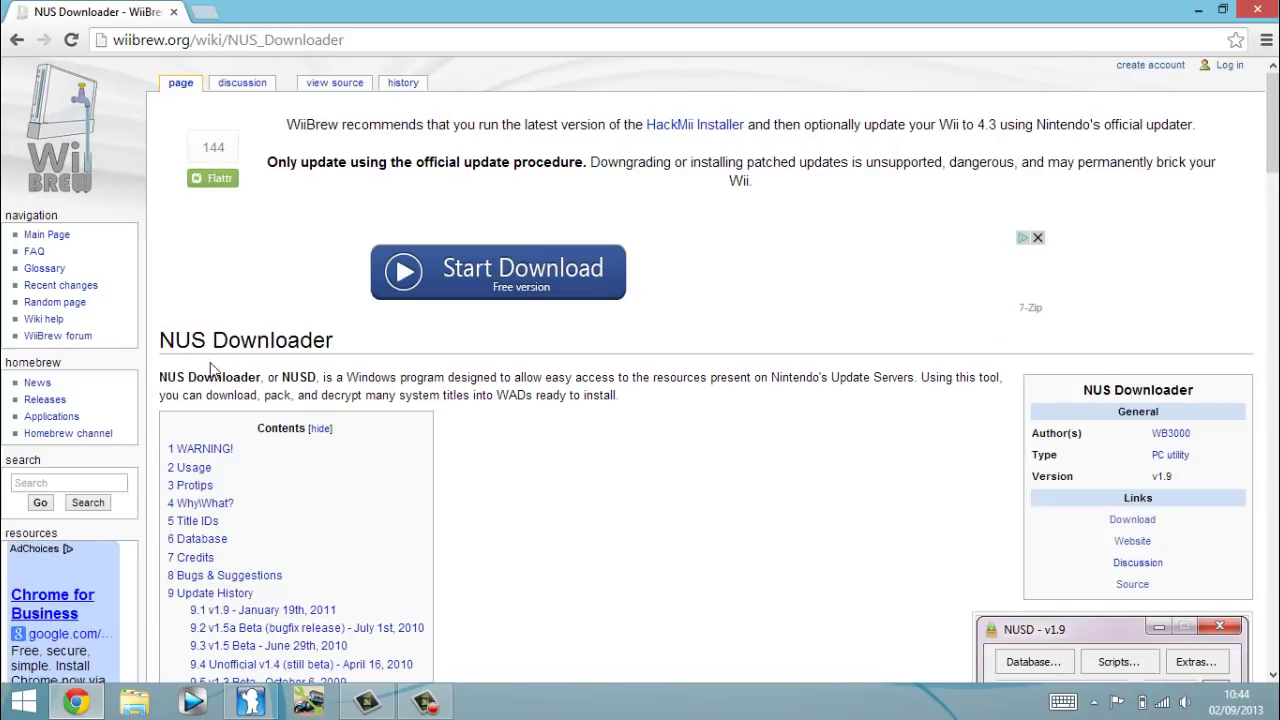
{"action": "scroll", "coordinate": [271, 331], "scroll_direction": "down", "scroll_amount": 3}
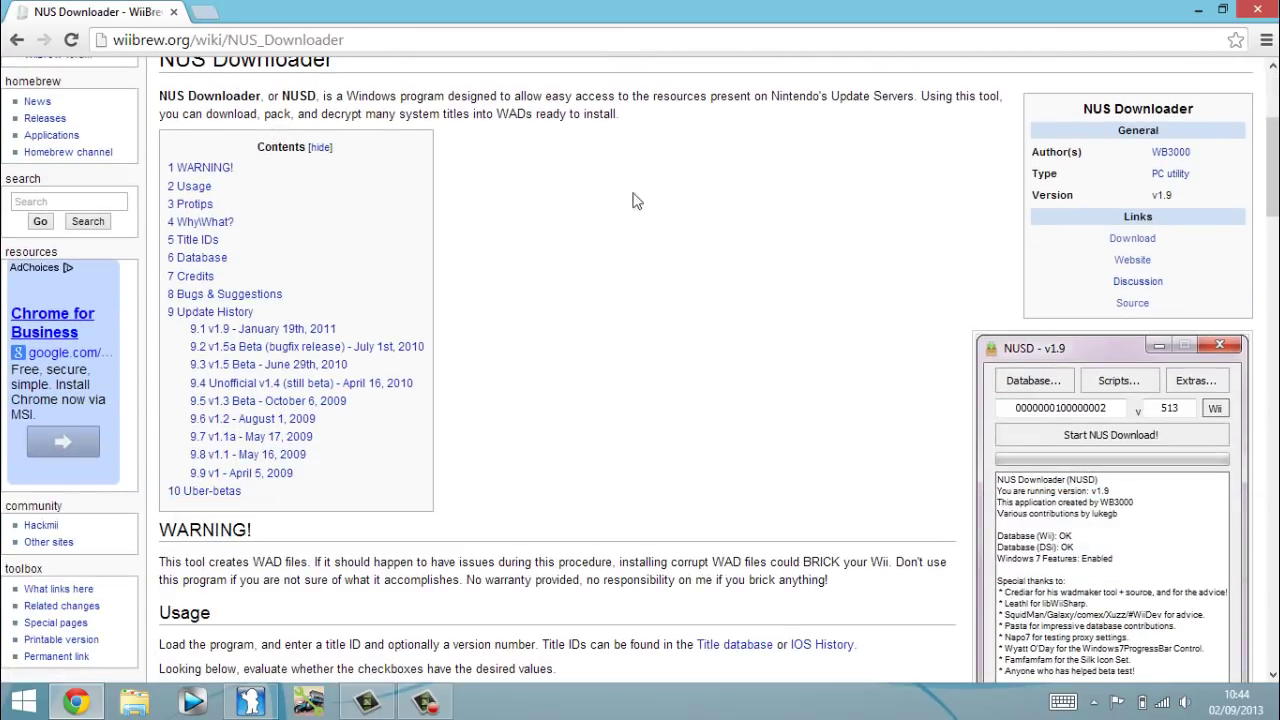
{"action": "scroll", "coordinate": [565, 222], "scroll_direction": "up", "scroll_amount": 2}
{"action": "scroll", "coordinate": [558, 226], "scroll_direction": "down", "scroll_amount": 1}
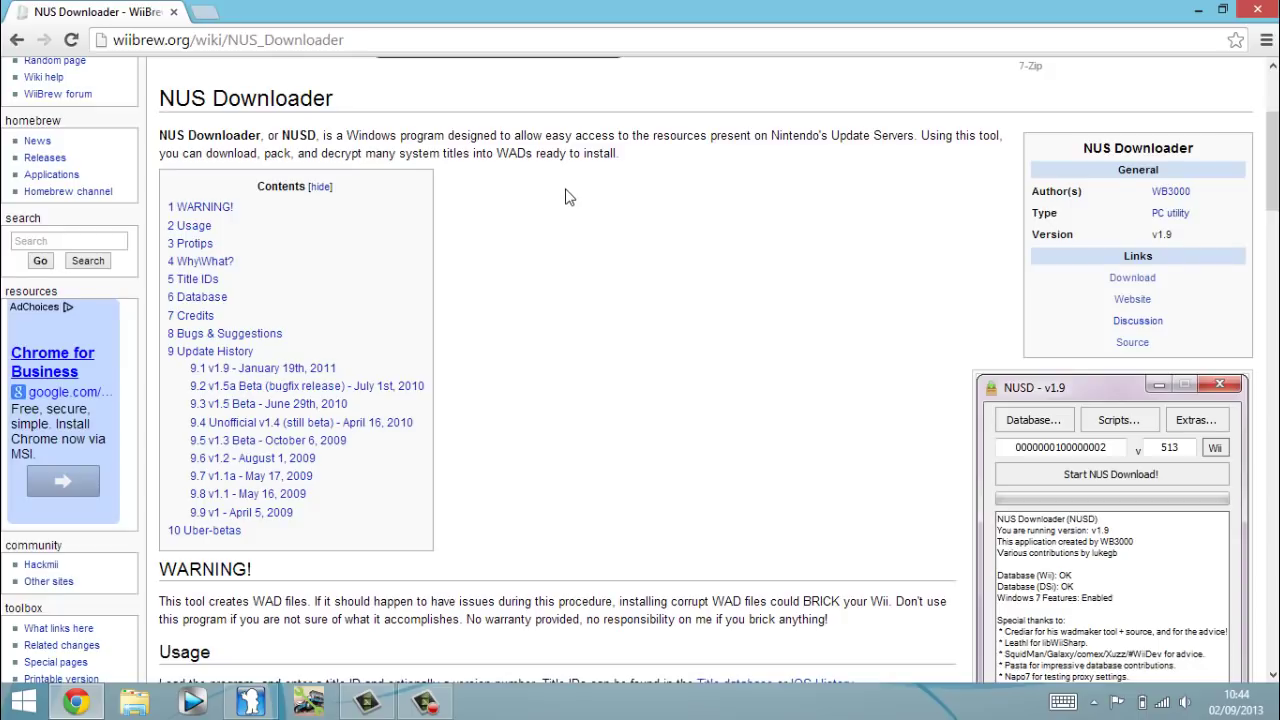
{"action": "scroll", "coordinate": [502, 414], "scroll_direction": "up", "scroll_amount": 3}
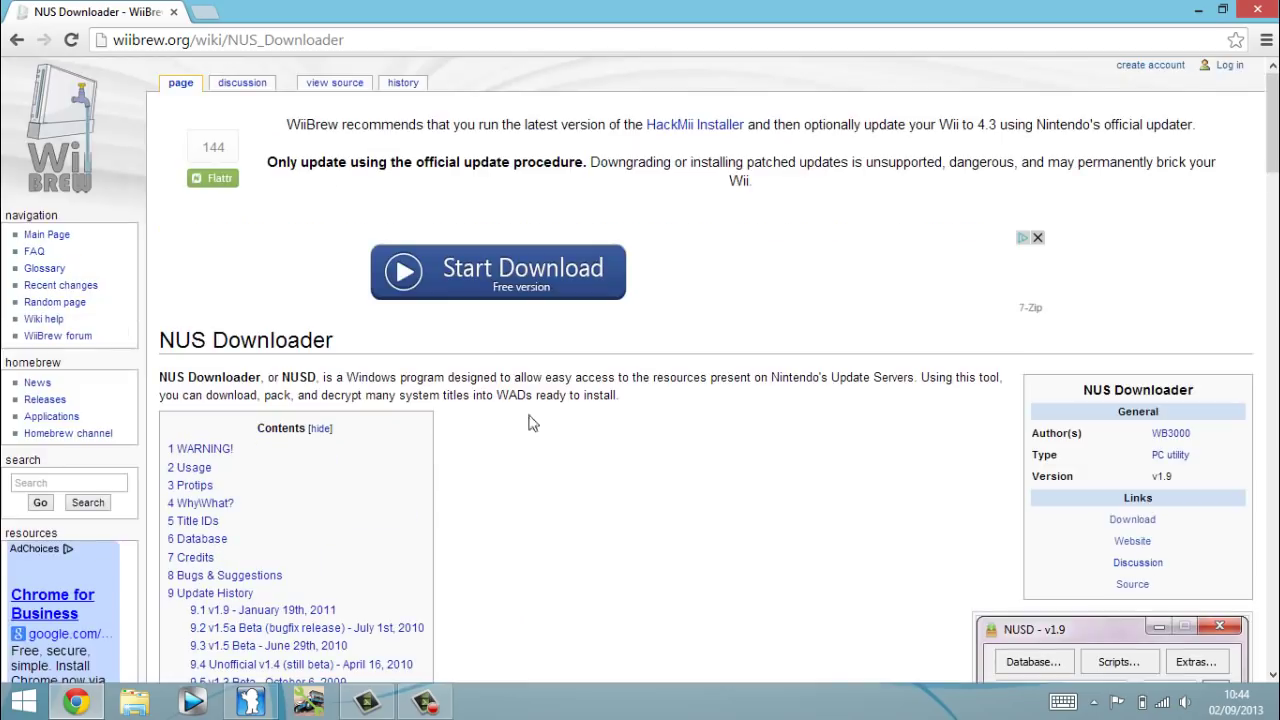
{"action": "left_click", "coordinate": [1132, 519]}
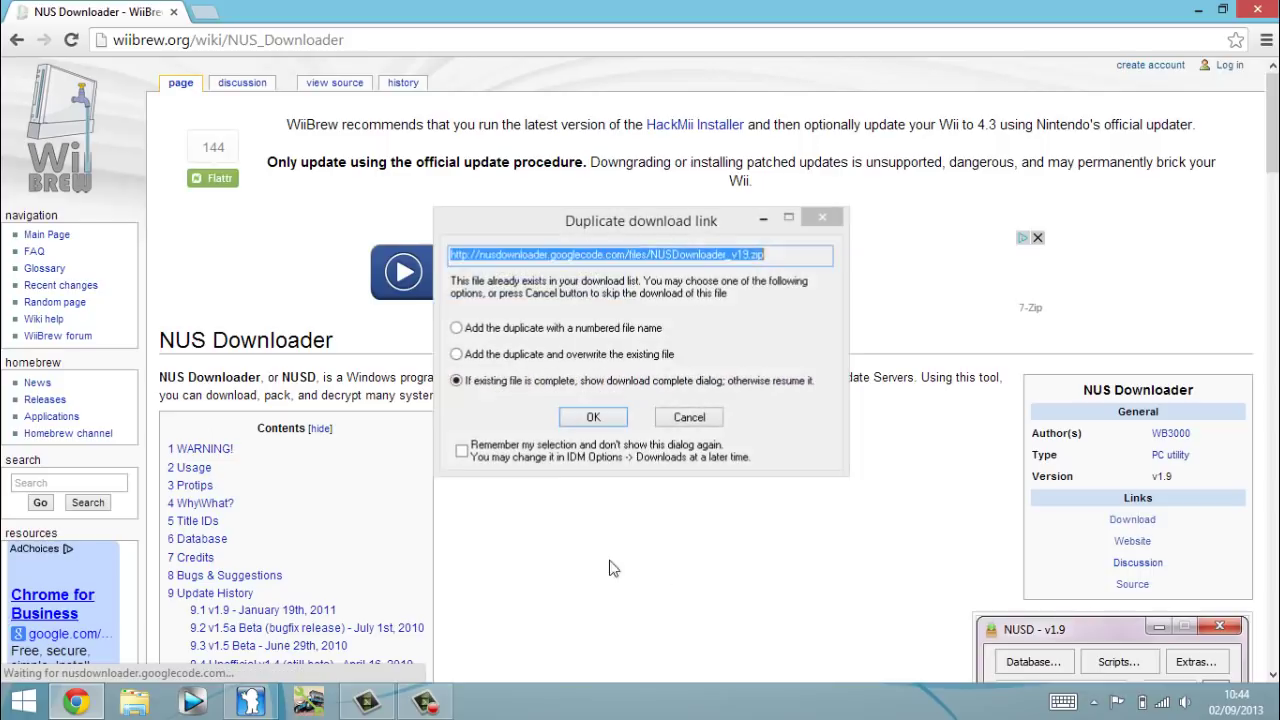
{"action": "left_click", "coordinate": [600, 416]}
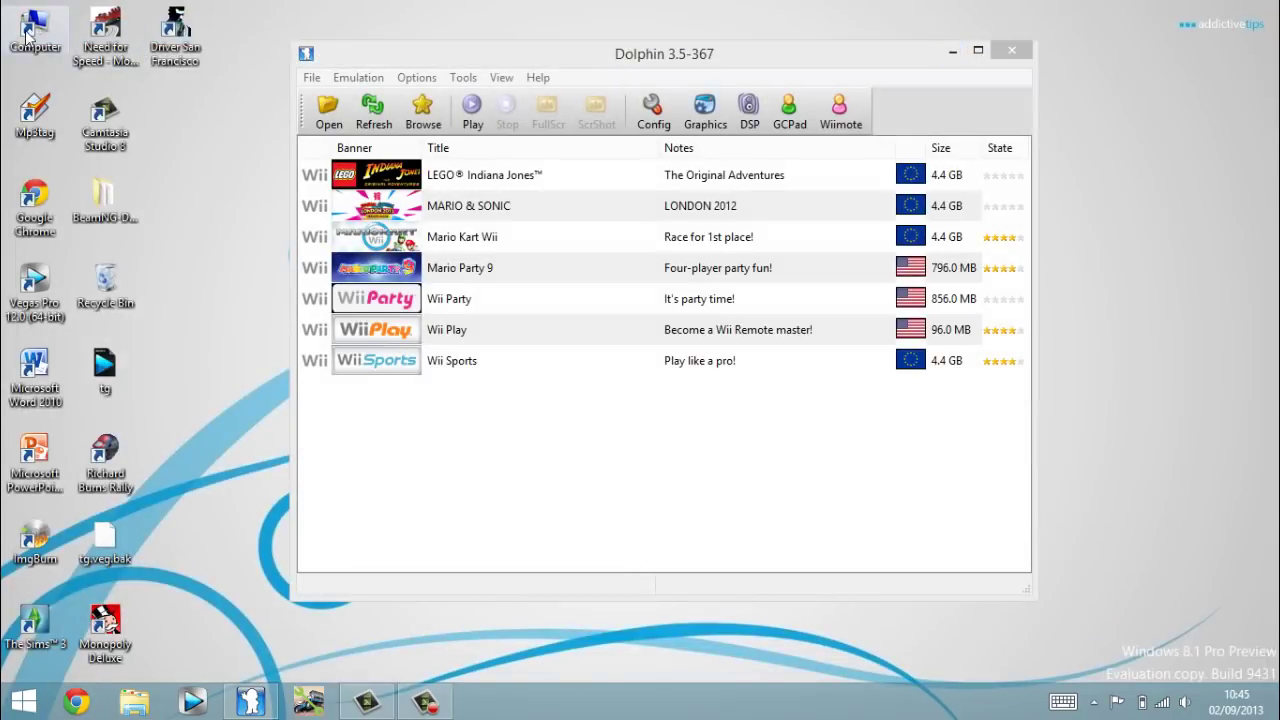
Extract NUSDownloader_v19.zip in Downloads > Compressed using WinRAR's Extract To.
{"action": "double_click", "coordinate": [34, 30]}
{"action": "left_click", "coordinate": [428, 320]}
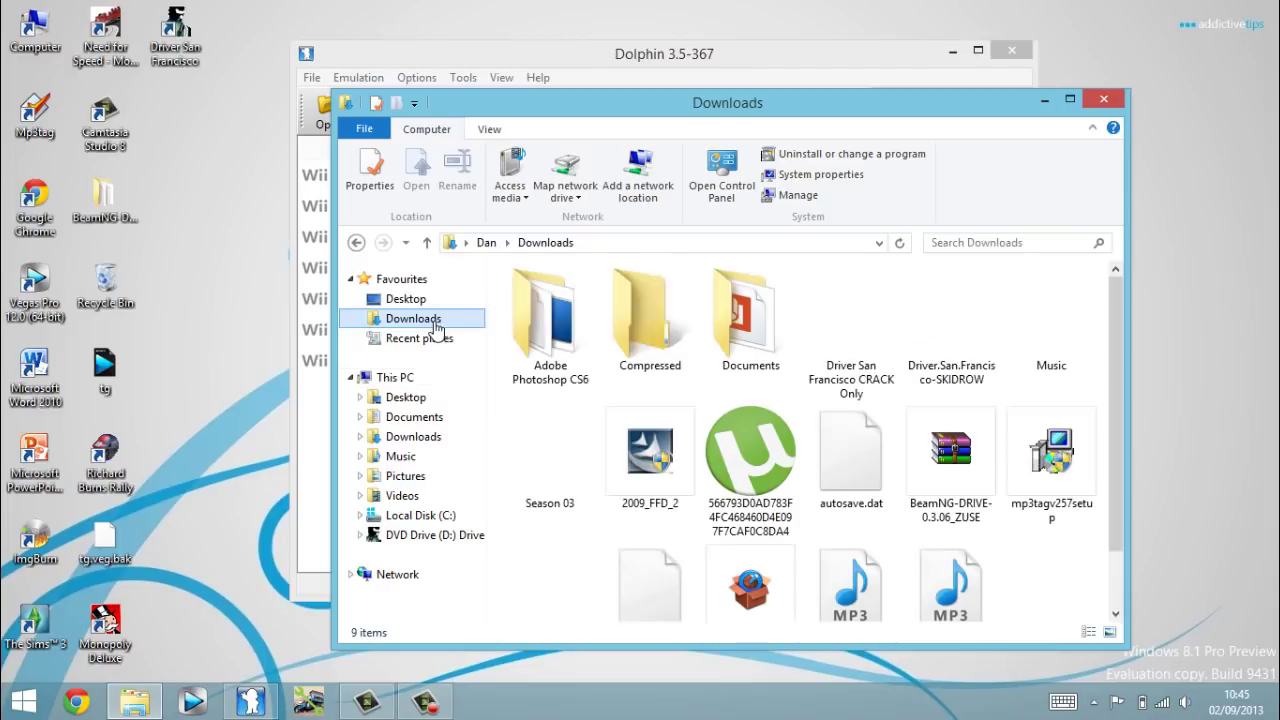
{"action": "double_click", "coordinate": [655, 320]}
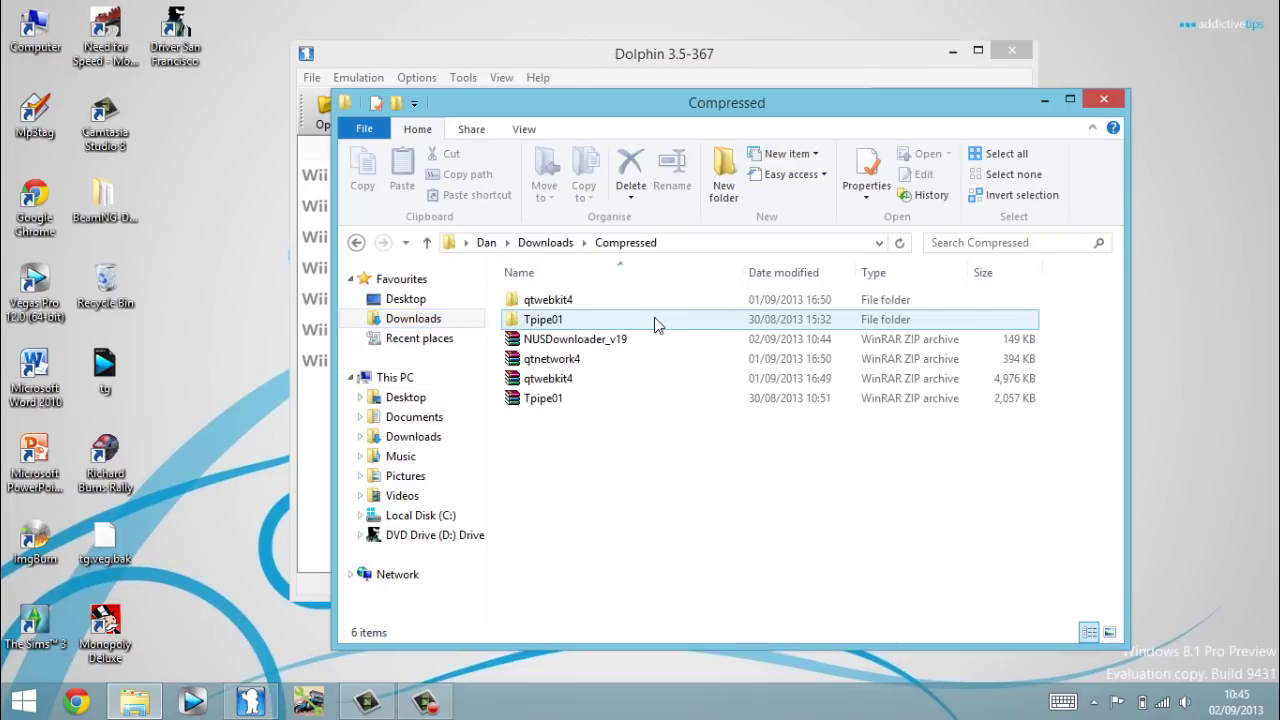
{"action": "left_click", "coordinate": [603, 342]}
{"action": "double_click", "coordinate": [603, 342]}
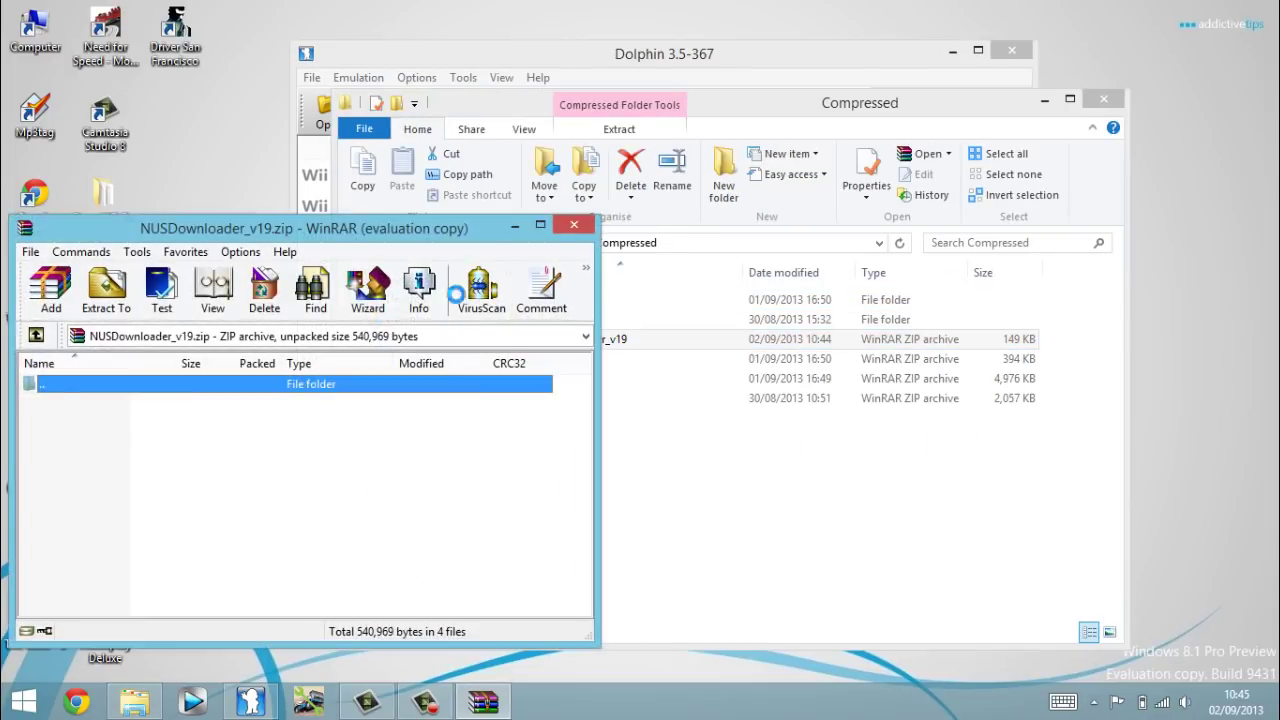
{"action": "left_click", "coordinate": [118, 288]}
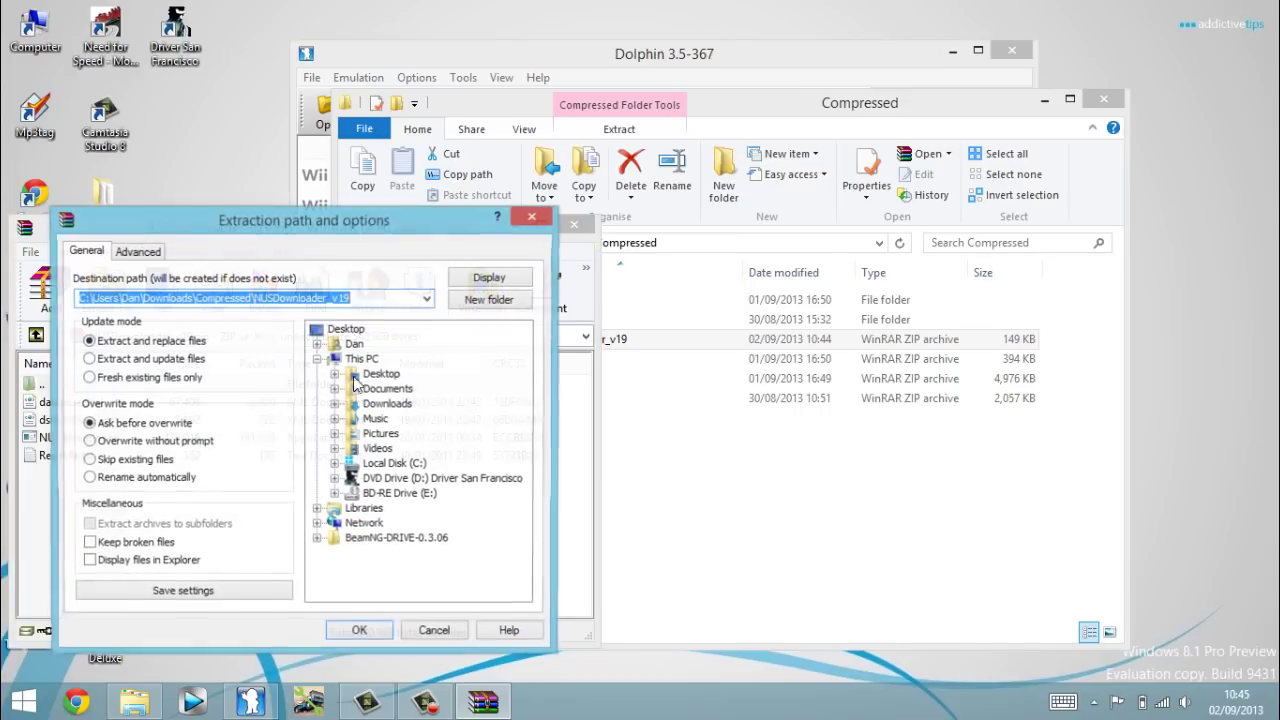
{"action": "left_click", "coordinate": [429, 631]}
{"action": "left_click", "coordinate": [573, 225]}
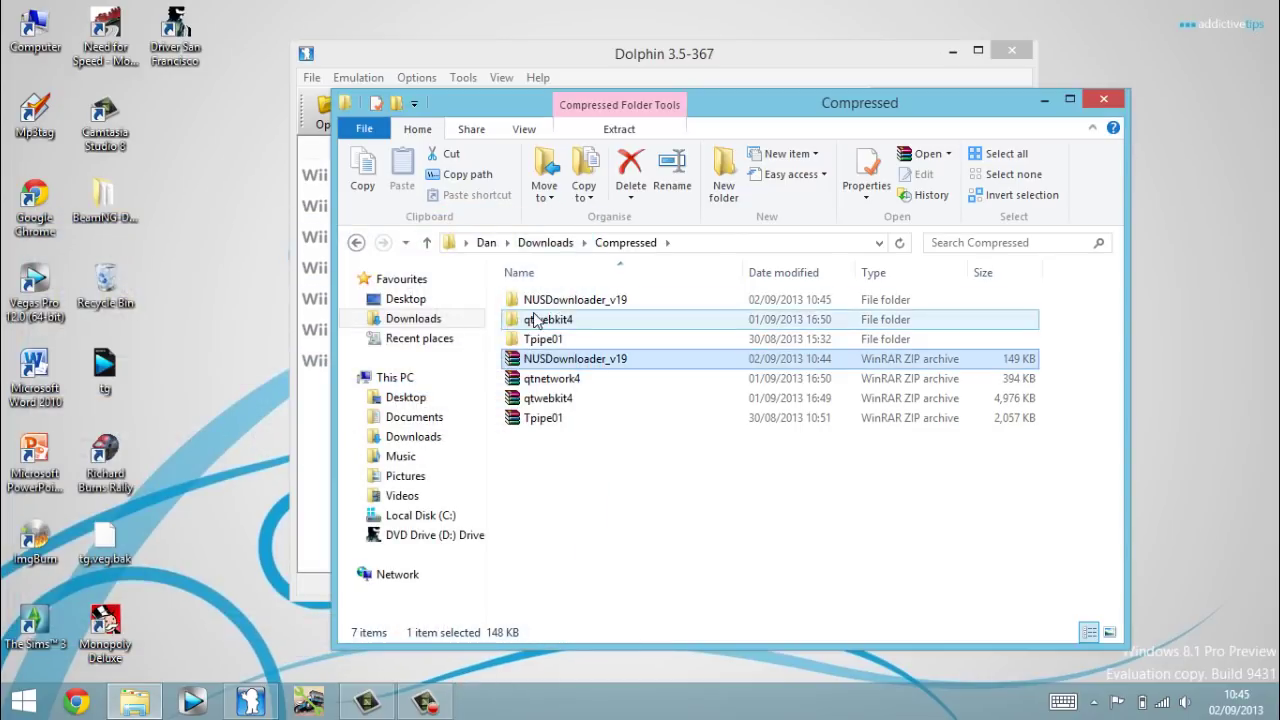
Minimize Dolphin and run NUS Downloader from the extracted NUSDownloader_v19 folder.
{"action": "left_click", "coordinate": [978, 50]}
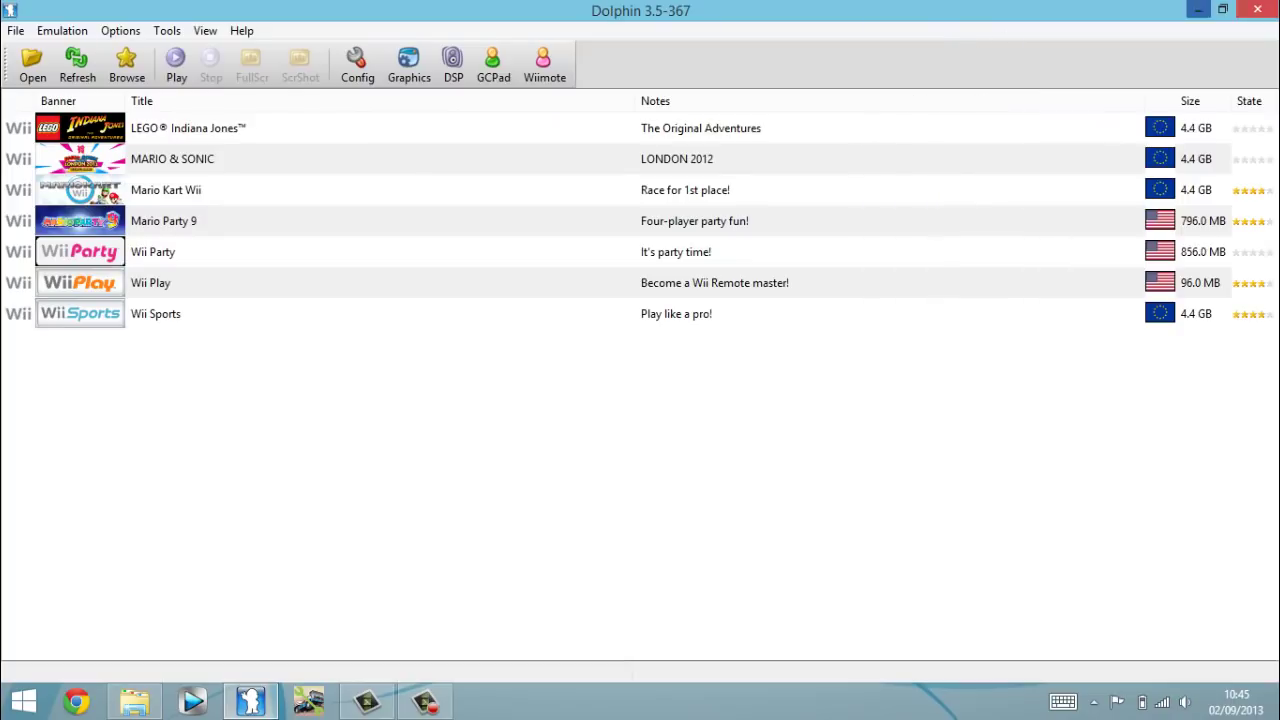
{"action": "left_click", "coordinate": [1208, 8]}
{"action": "left_click", "coordinate": [952, 52]}
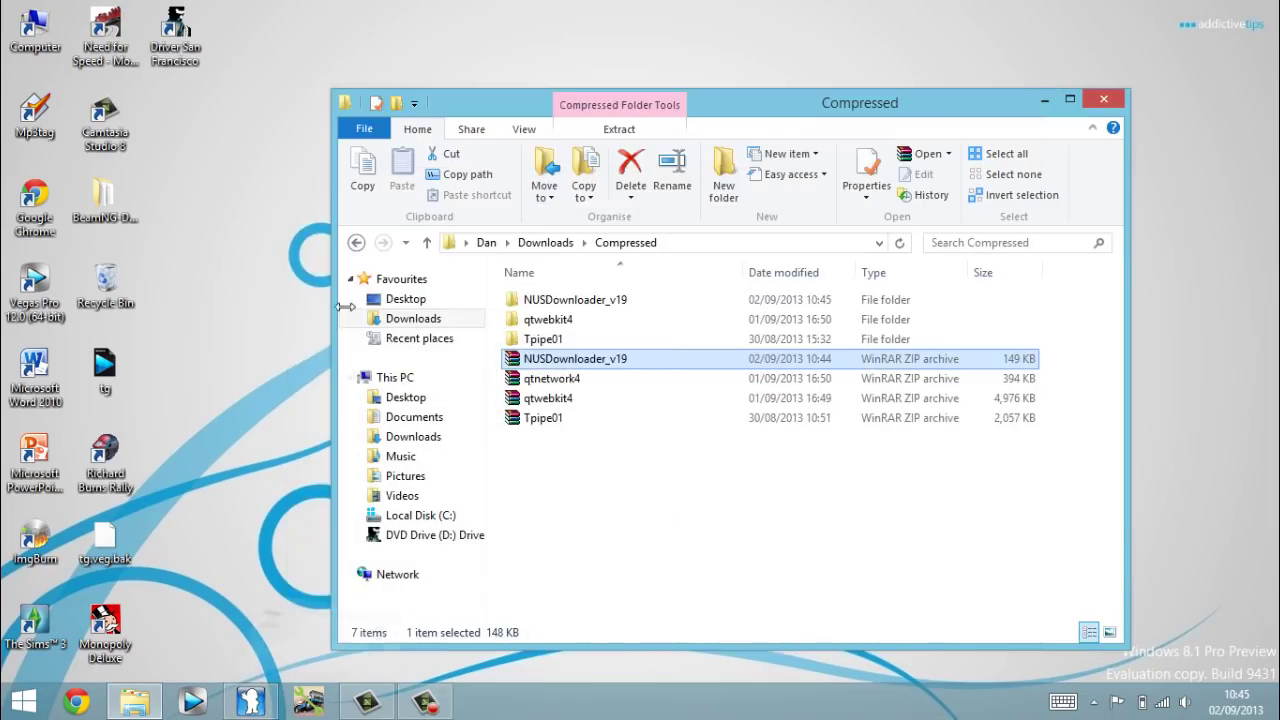
{"action": "double_click", "coordinate": [578, 299]}
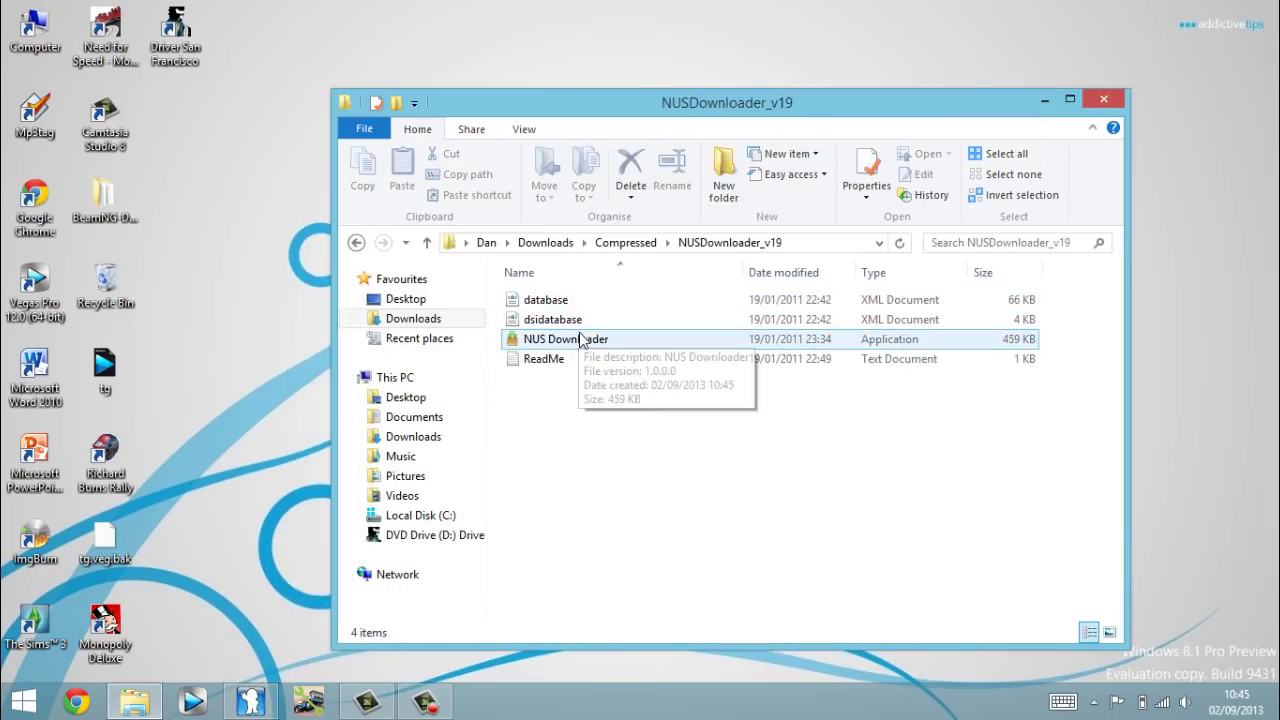
{"action": "left_click", "coordinate": [586, 340]}
{"action": "left_click", "coordinate": [1109, 99]}
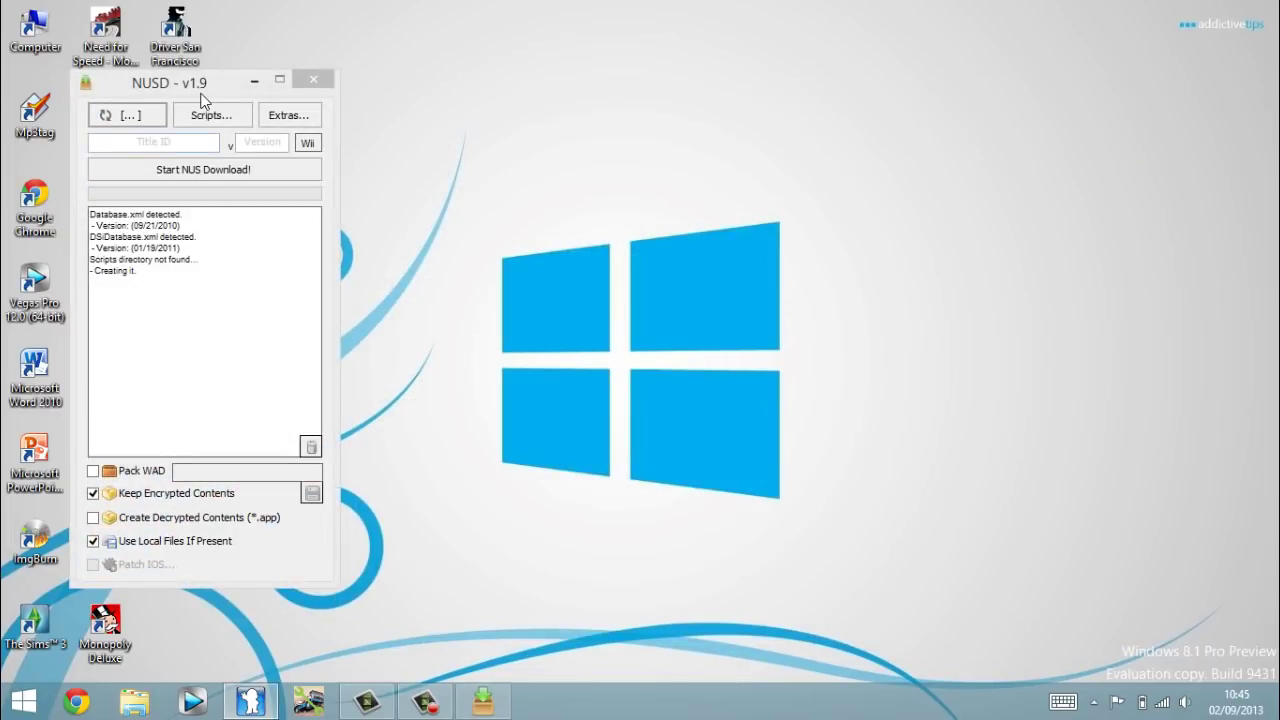
{"action": "left_click", "coordinate": [198, 100]}
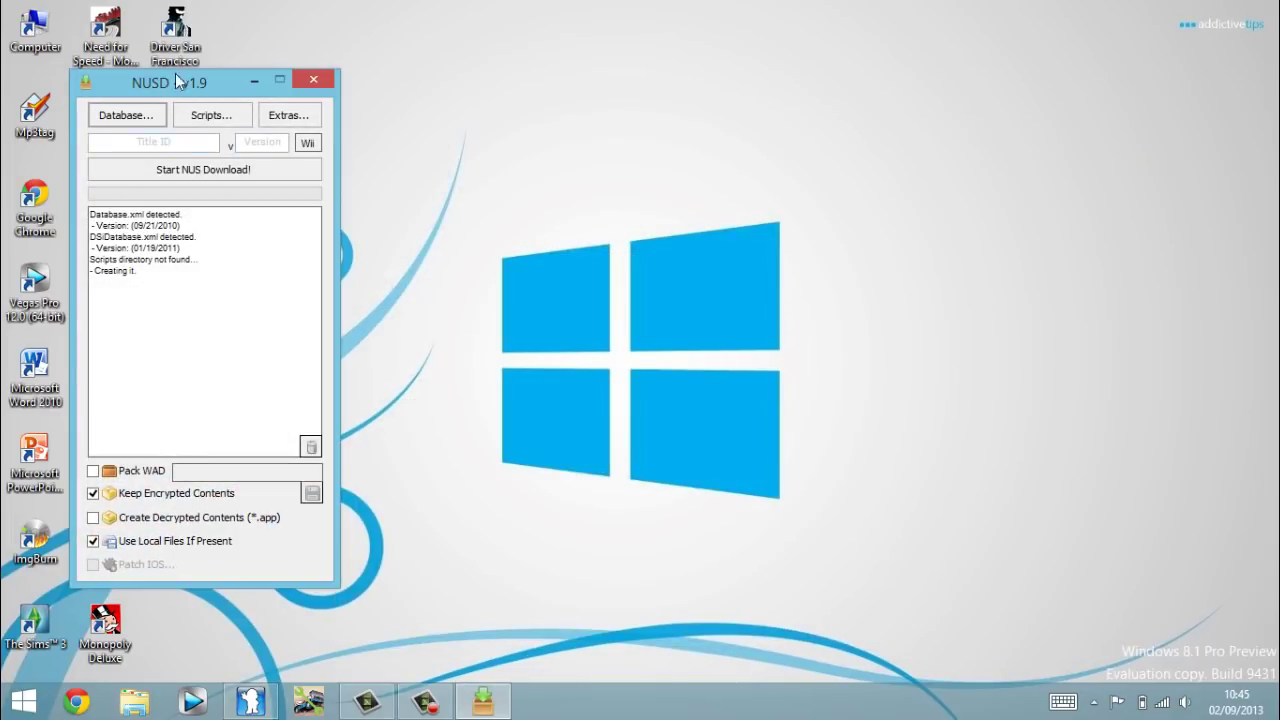
{"action": "left_click", "coordinate": [125, 118]}
{"action": "mouse_move", "coordinate": [125, 145]}
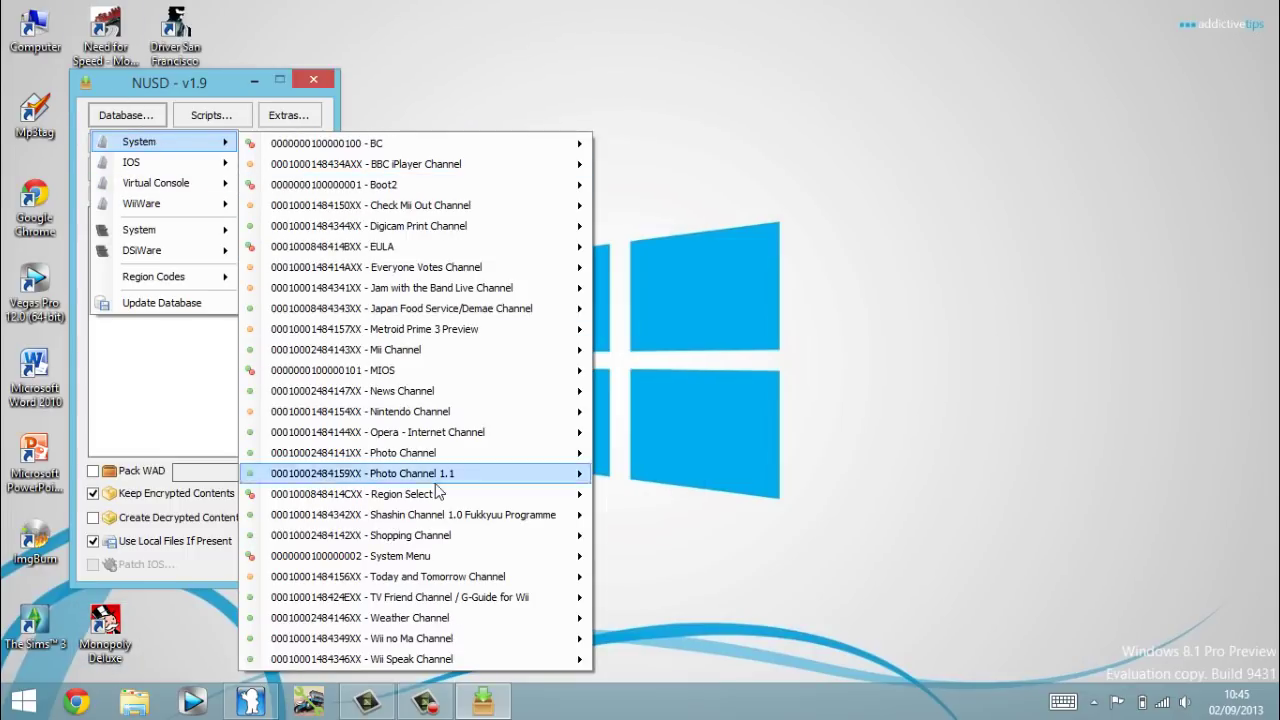
{"action": "mouse_move", "coordinate": [433, 562]}
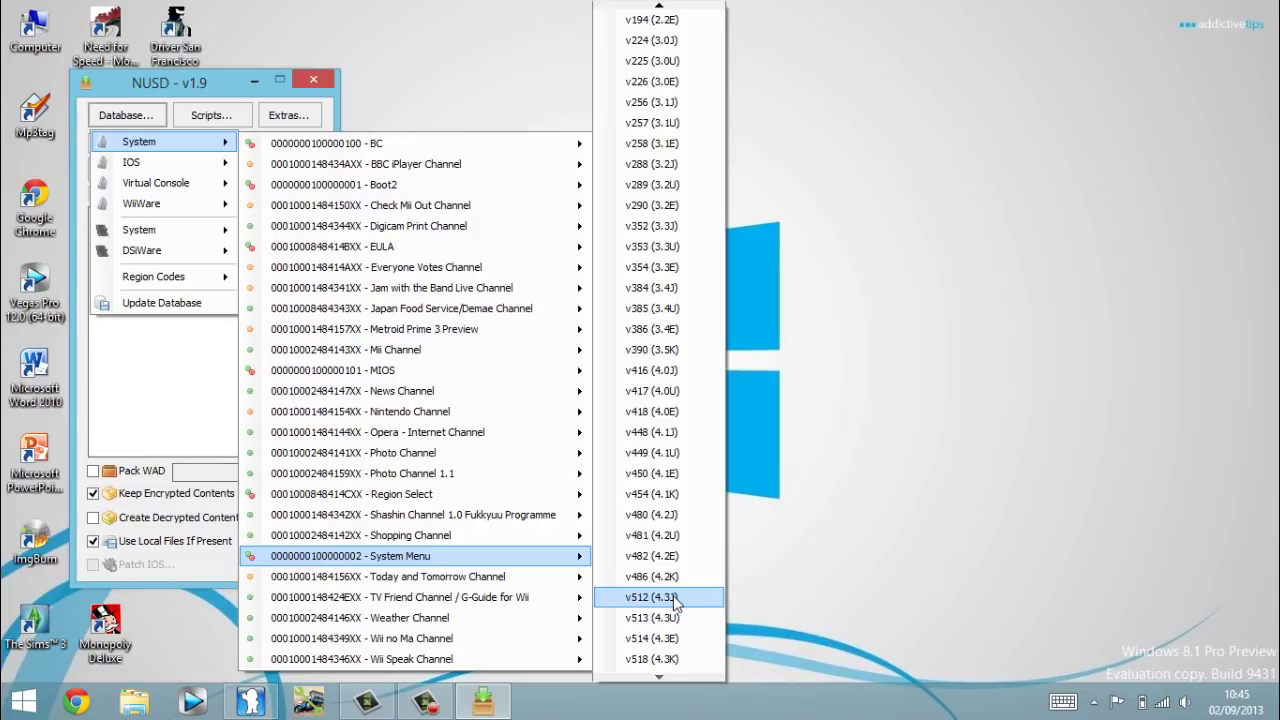
{"action": "left_click", "coordinate": [707, 637]}
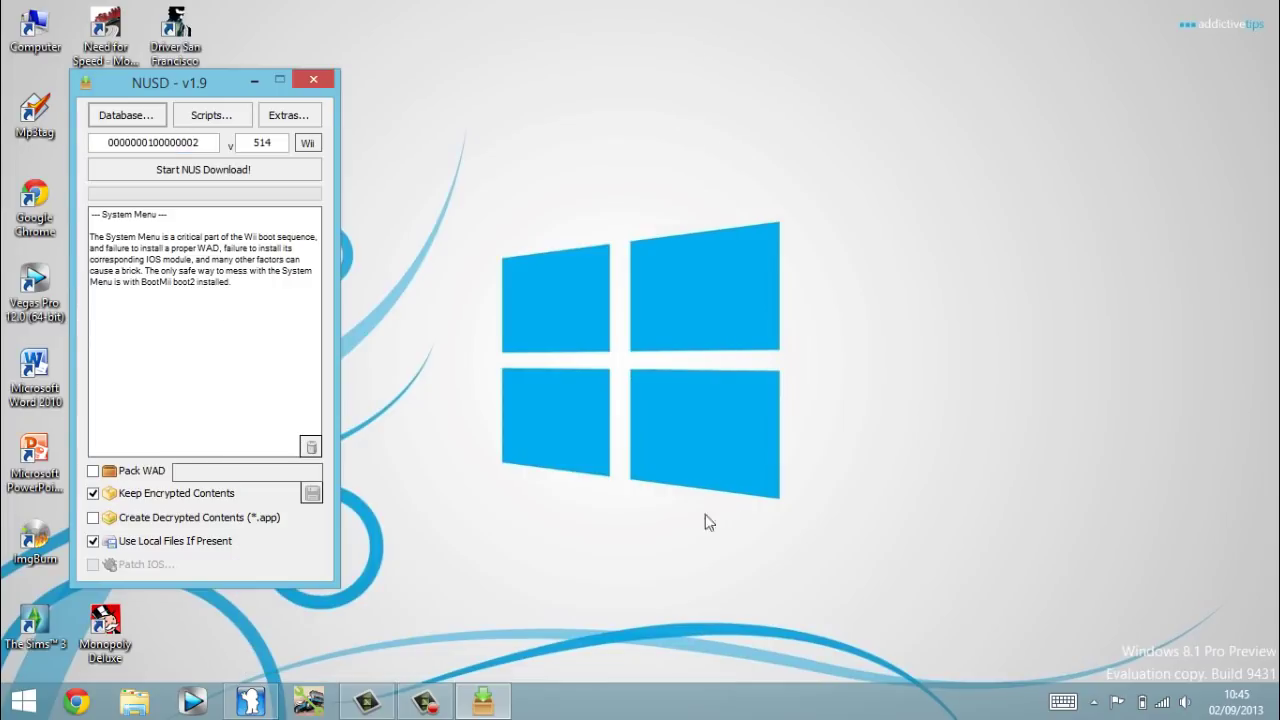
{"action": "left_click", "coordinate": [92, 471]}
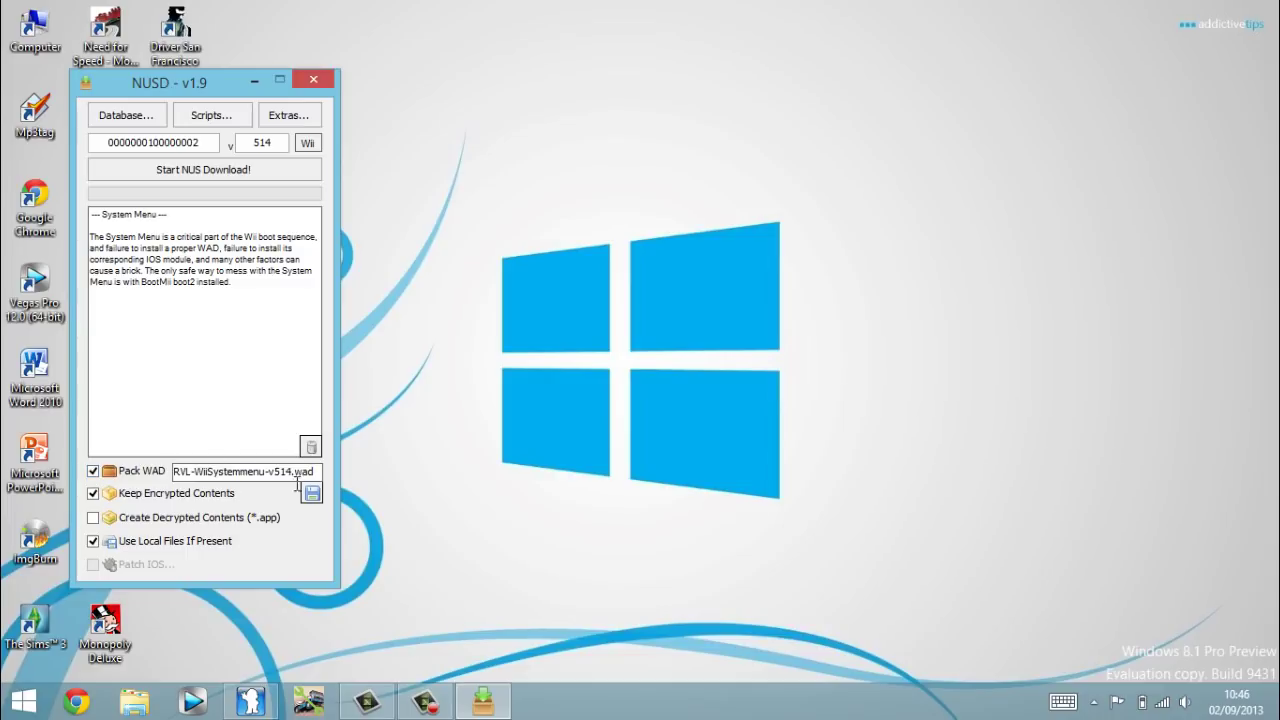
Close NUS Downloader, browse to Downloads > Compressed > NUSDownloader_v19, then close Explorer.
{"action": "left_click", "coordinate": [322, 78]}
{"action": "double_click", "coordinate": [57, 39]}
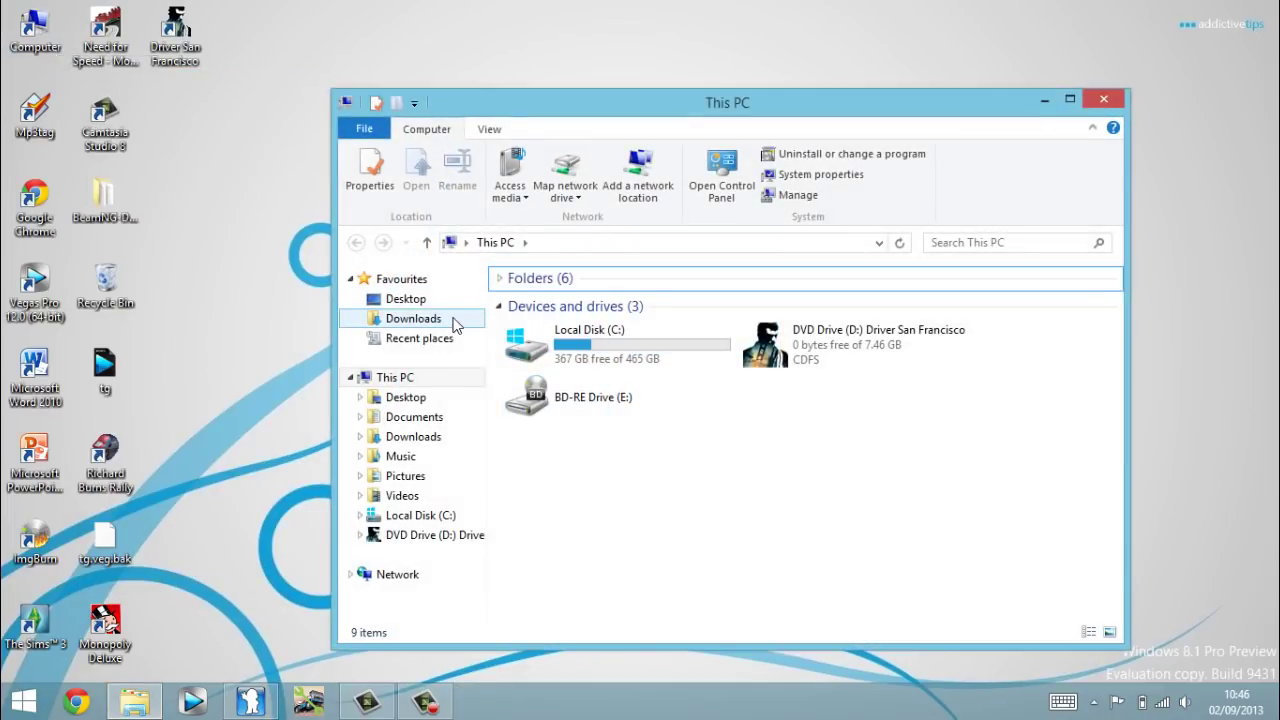
{"action": "left_click", "coordinate": [453, 320]}
{"action": "double_click", "coordinate": [684, 345]}
{"action": "double_click", "coordinate": [645, 304]}
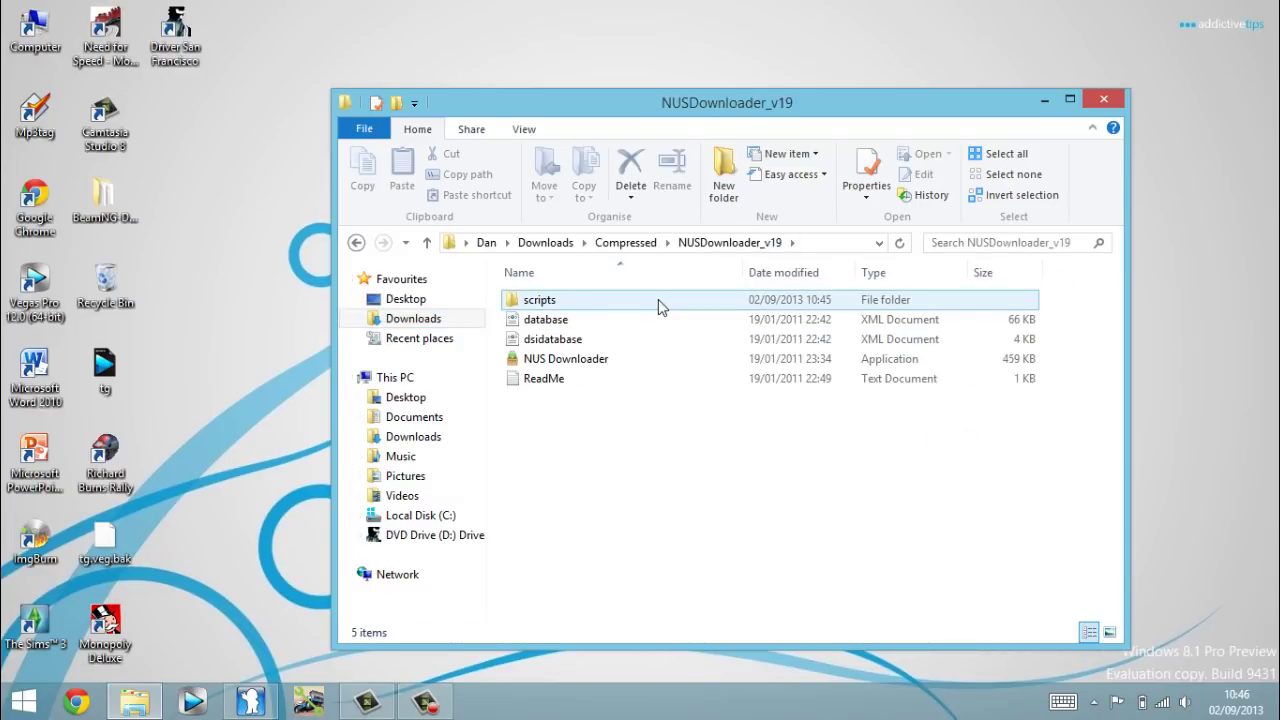
{"action": "left_click", "coordinate": [1100, 100]}
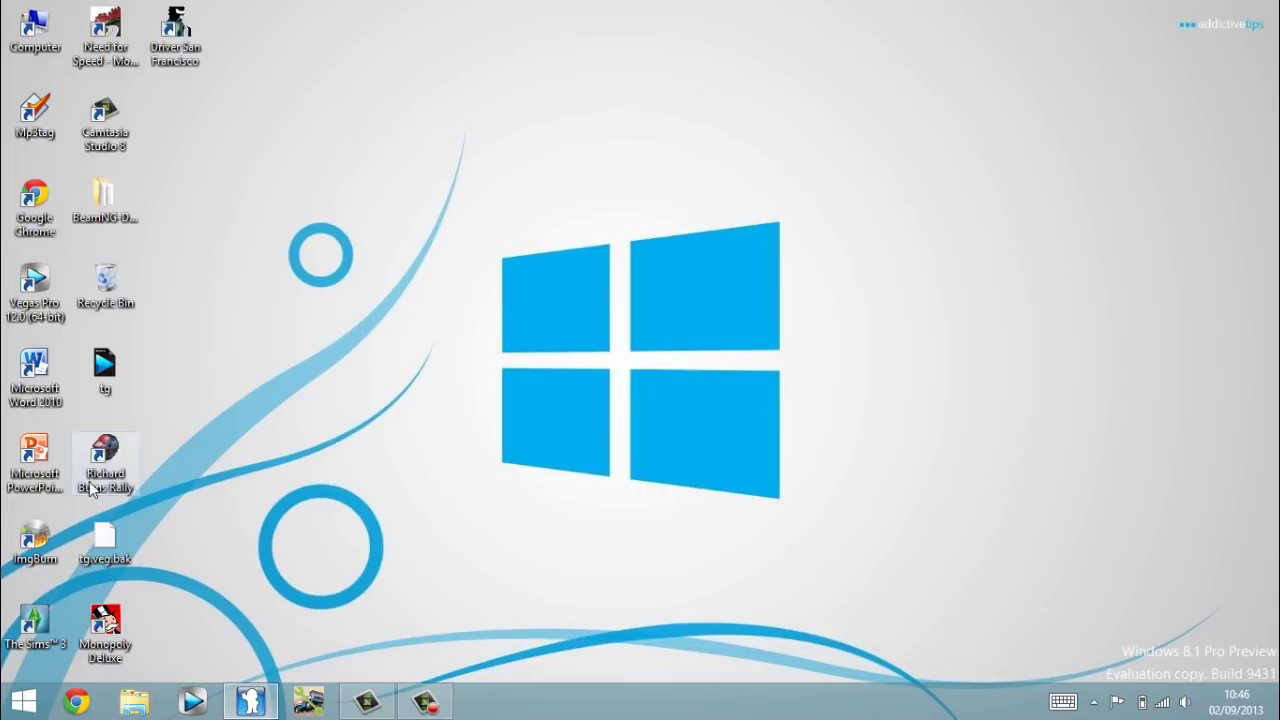
Reopen Downloads > Compressed > NUSDownloader_v19 and relaunch NUS Downloader.
{"action": "double_click", "coordinate": [35, 28]}
{"action": "left_click", "coordinate": [450, 322]}
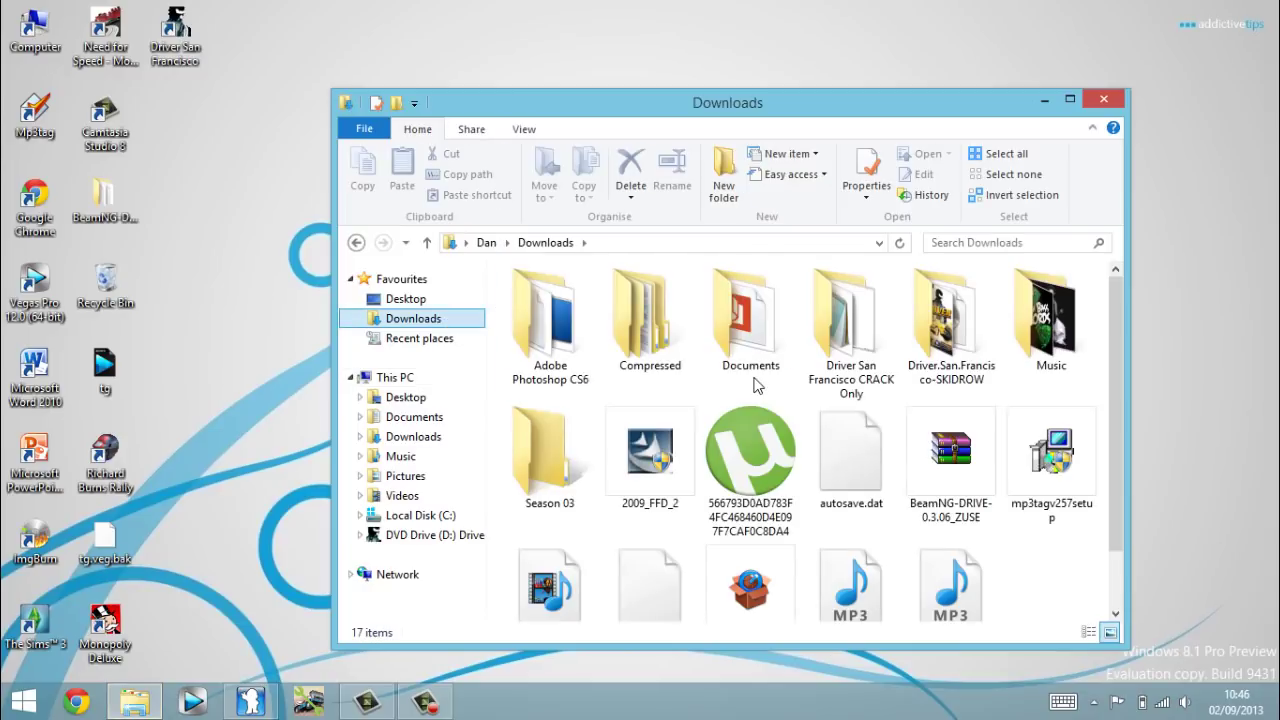
{"action": "double_click", "coordinate": [655, 300]}
{"action": "left_click", "coordinate": [665, 339]}
{"action": "double_click", "coordinate": [668, 306]}
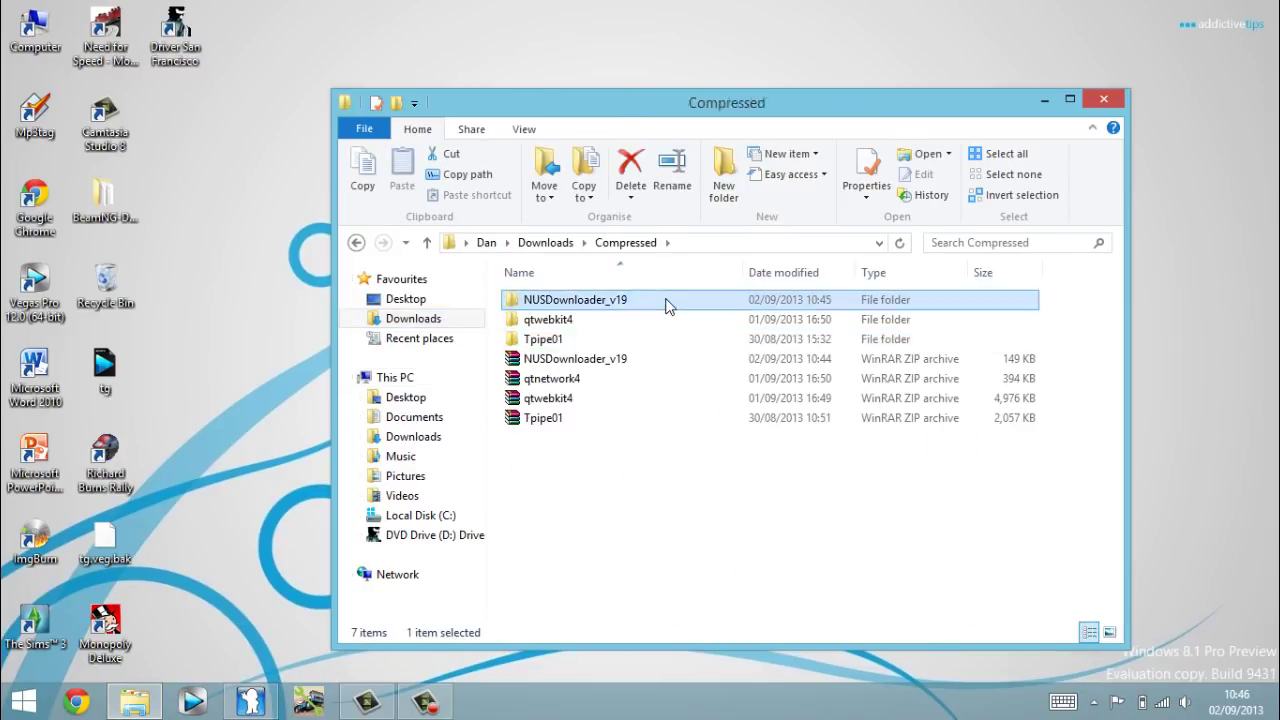
{"action": "double_click", "coordinate": [651, 358]}
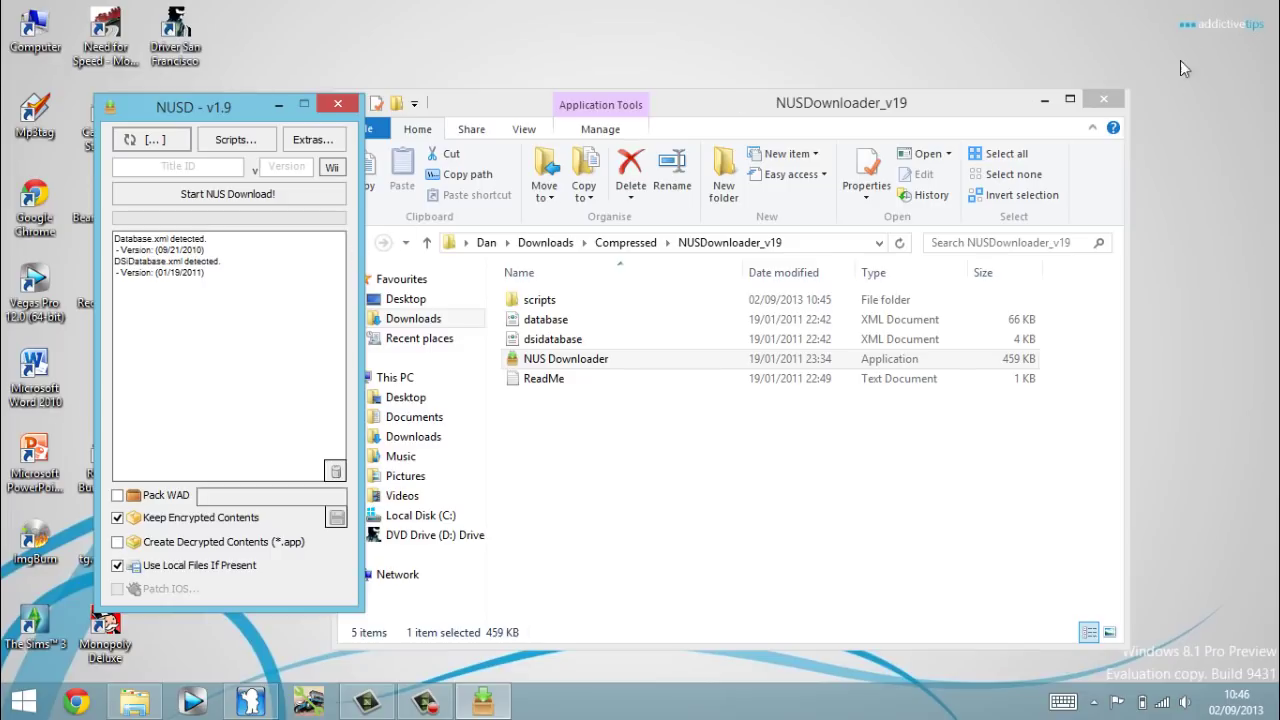
{"action": "left_click", "coordinate": [1103, 99]}
{"action": "left_click", "coordinate": [150, 139]}
{"action": "mouse_move", "coordinate": [173, 172]}
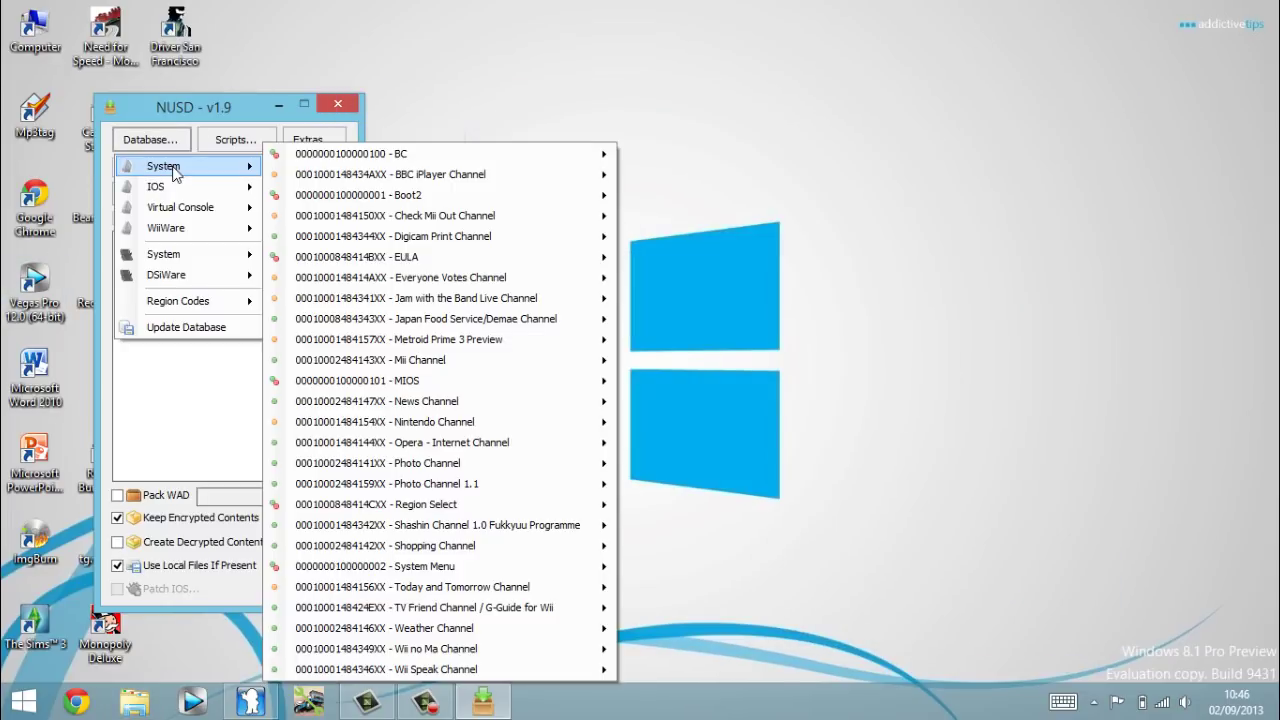
{"action": "mouse_move", "coordinate": [510, 566]}
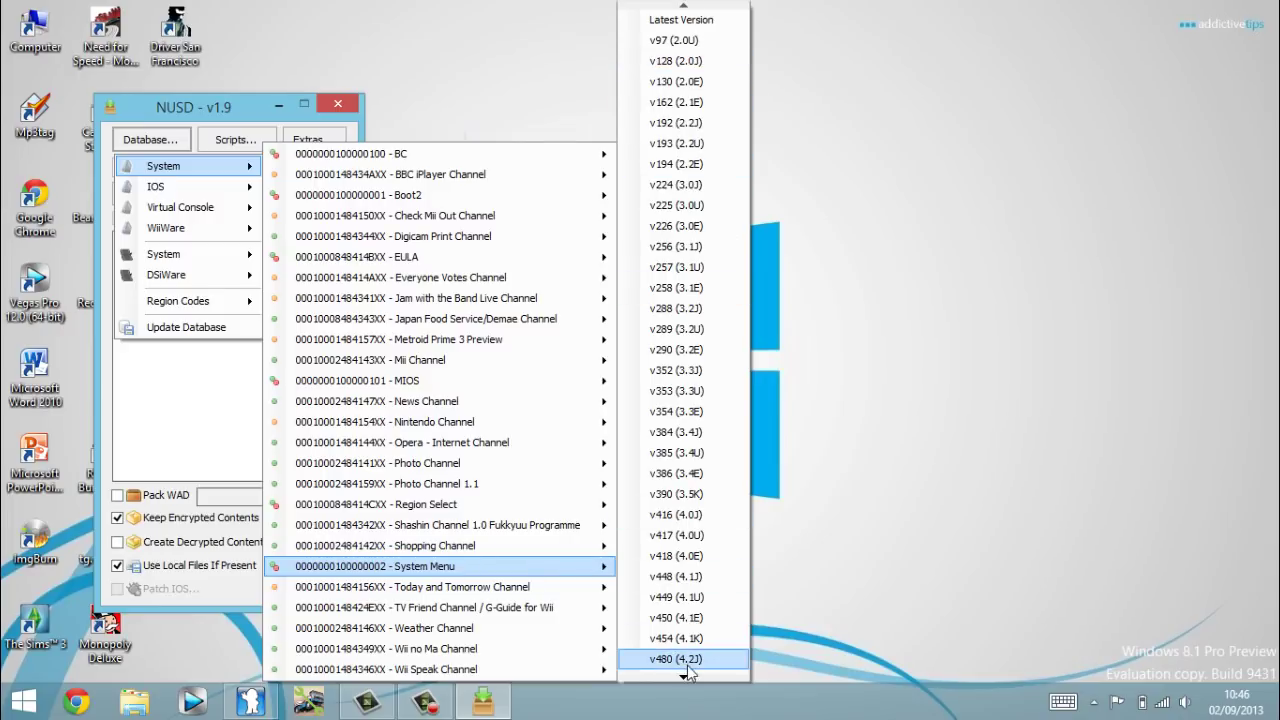
{"action": "mouse_move", "coordinate": [685, 683]}
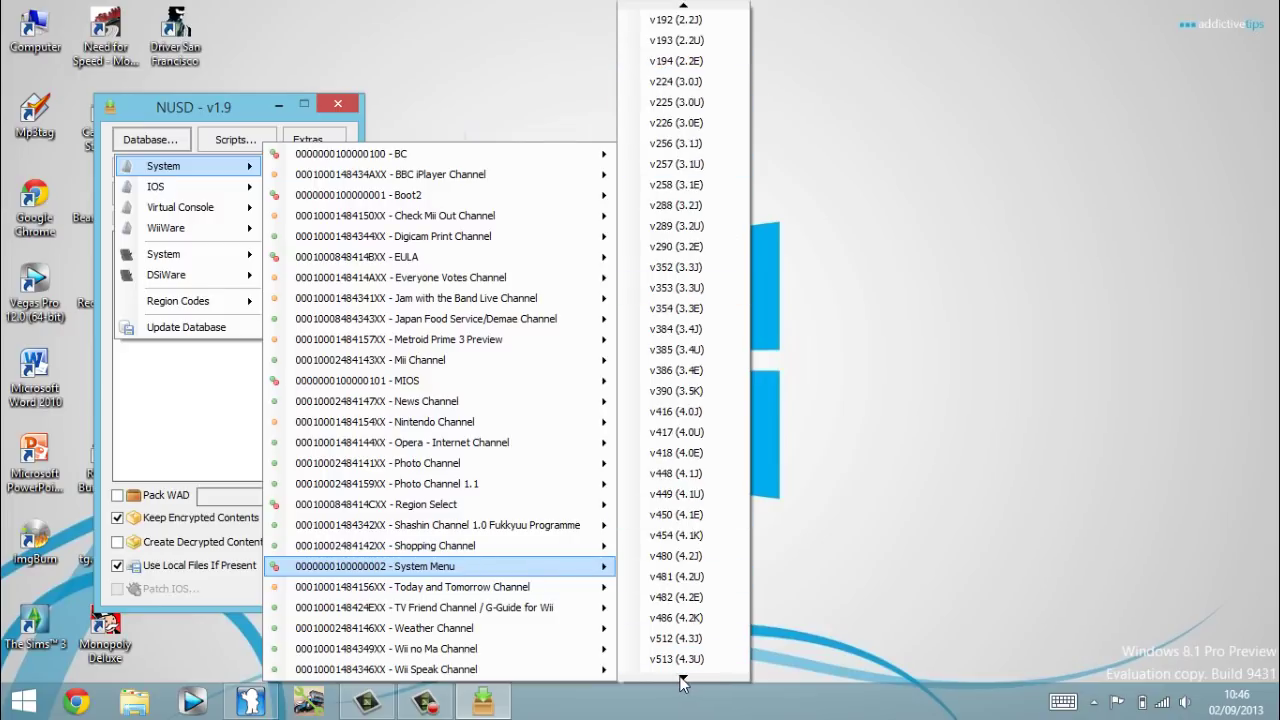
{"action": "left_click", "coordinate": [684, 660]}
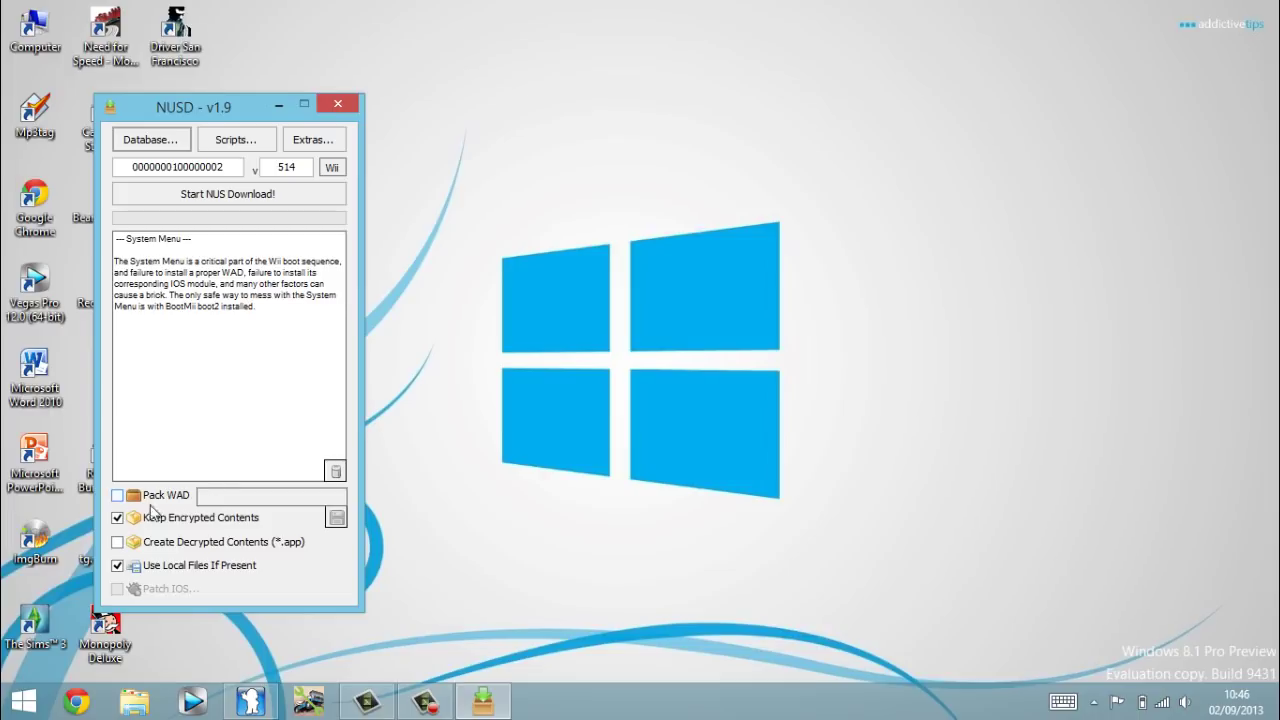
{"action": "left_click", "coordinate": [116, 496]}
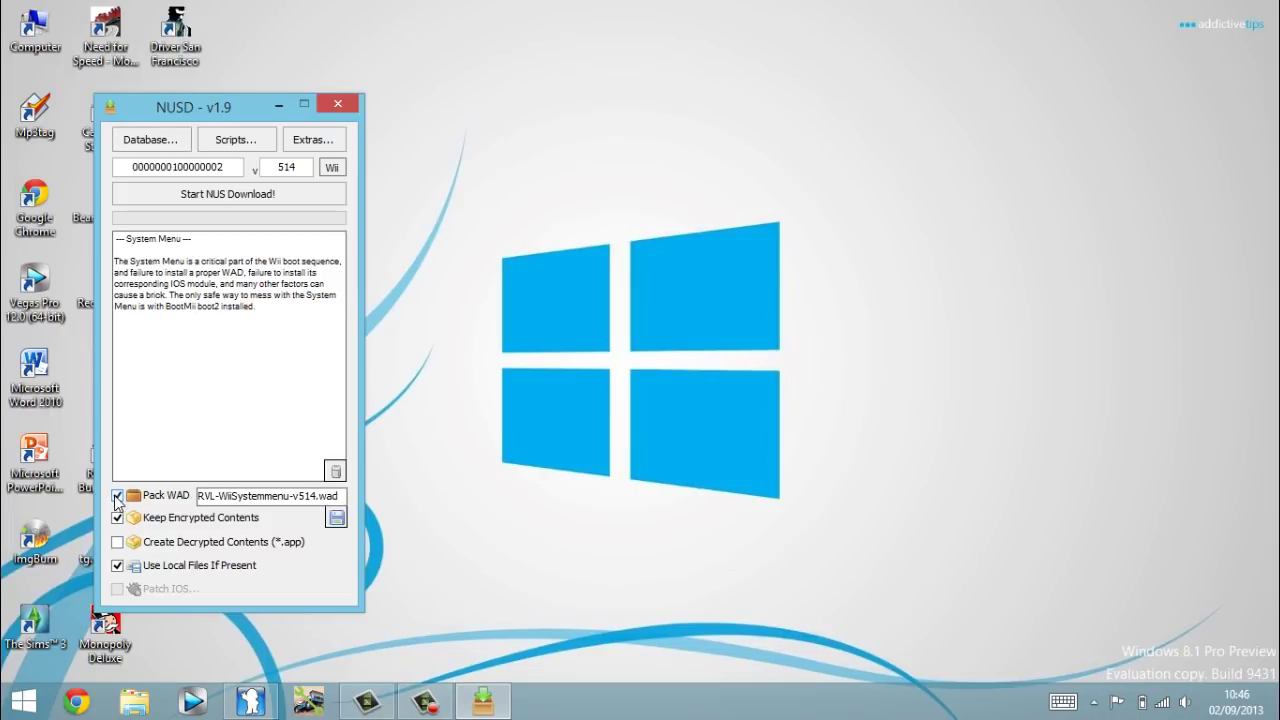
{"action": "left_click", "coordinate": [155, 203]}
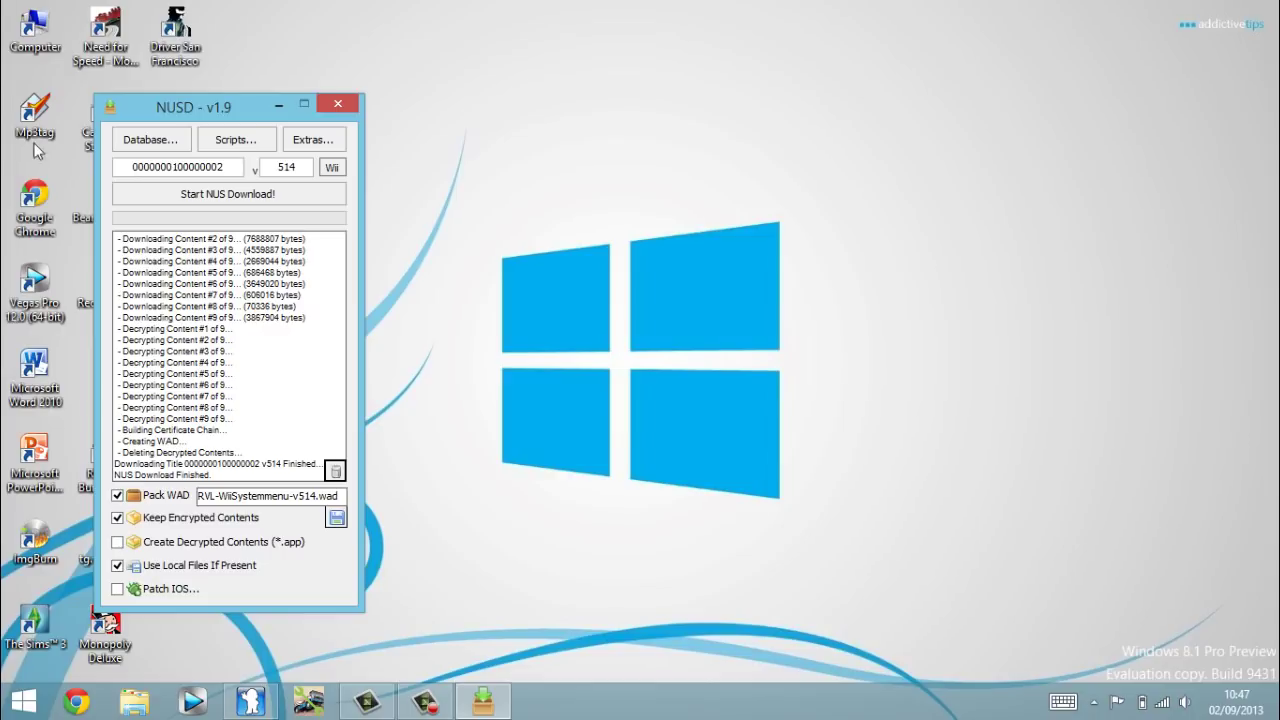
Close NUS Downloader and open Downloads > Compressed in File Explorer.
{"action": "left_click", "coordinate": [333, 107]}
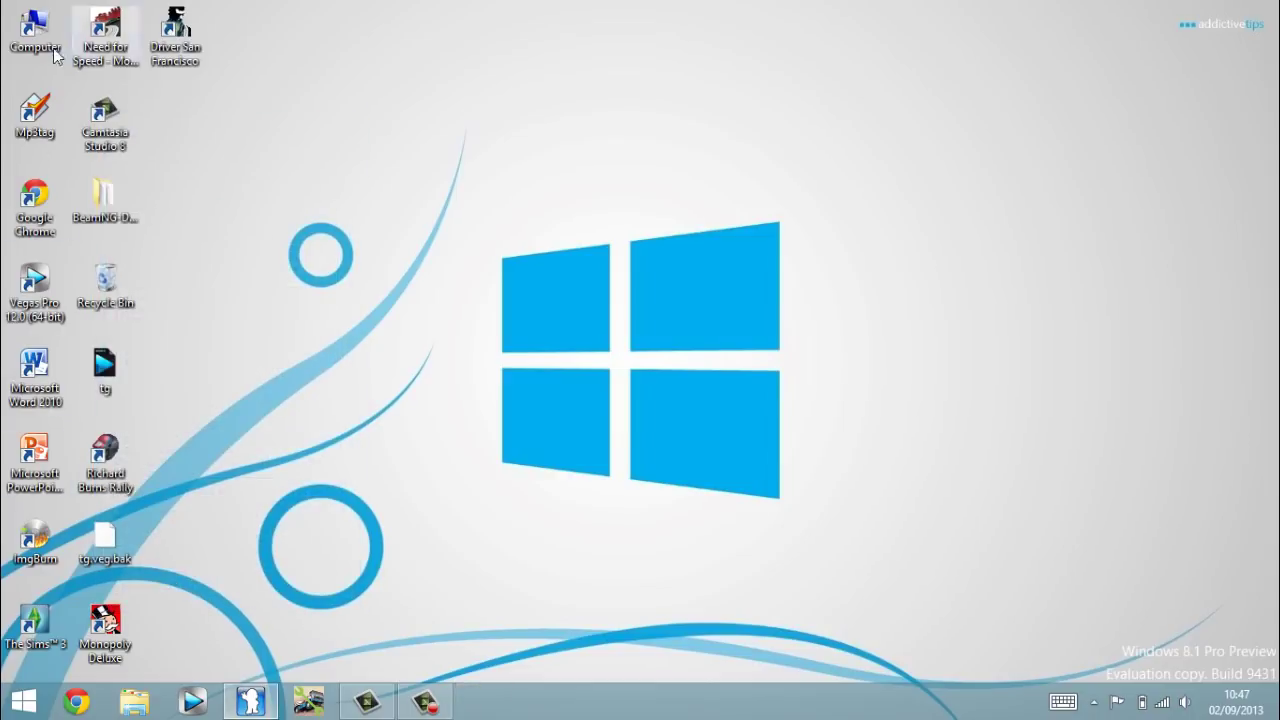
{"action": "double_click", "coordinate": [30, 28]}
{"action": "left_click", "coordinate": [437, 318]}
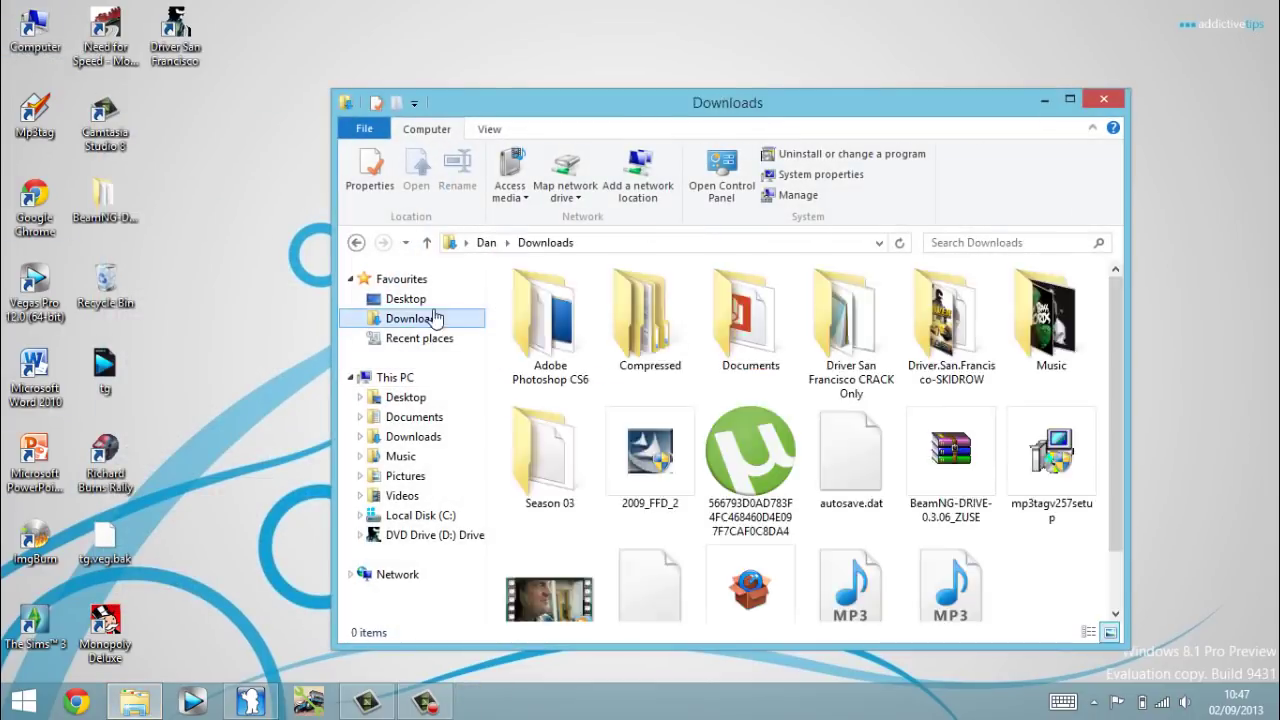
{"action": "double_click", "coordinate": [640, 295]}
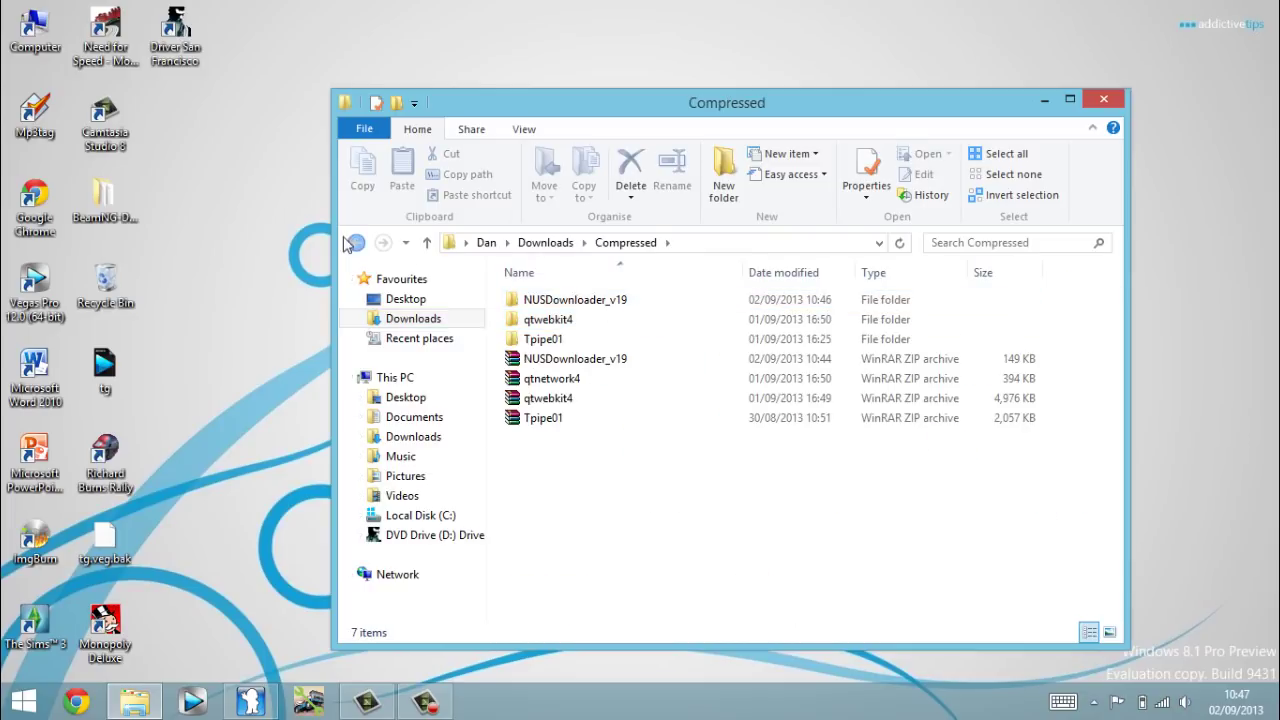
{"action": "left_click", "coordinate": [356, 242]}
{"action": "left_click", "coordinate": [383, 242]}
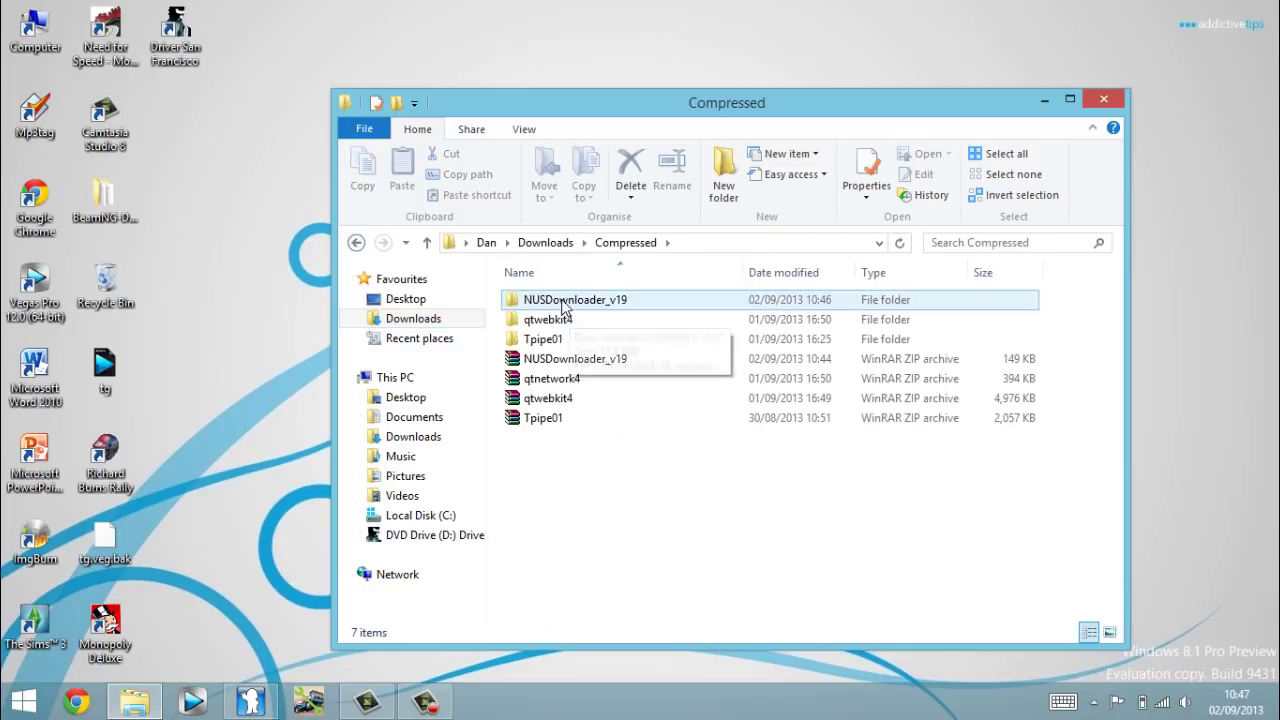
{"action": "double_click", "coordinate": [540, 305]}
{"action": "double_click", "coordinate": [561, 322]}
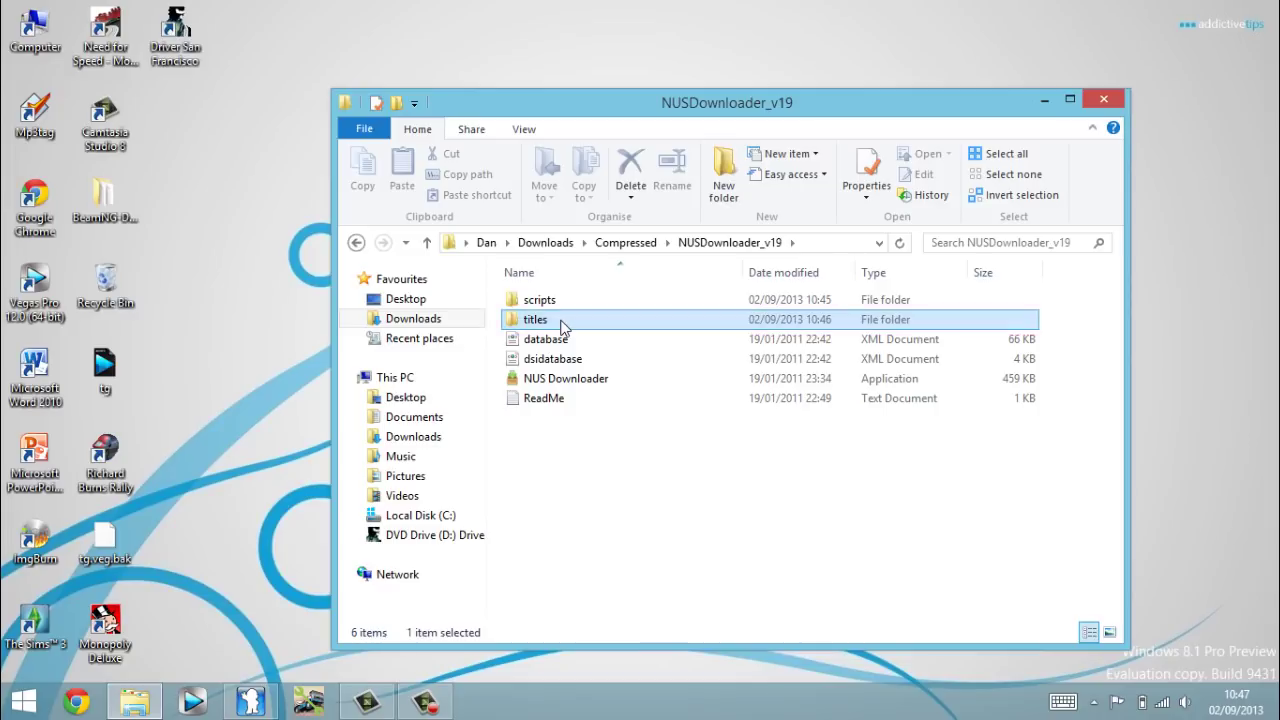
{"action": "double_click", "coordinate": [558, 307]}
{"action": "double_click", "coordinate": [557, 306]}
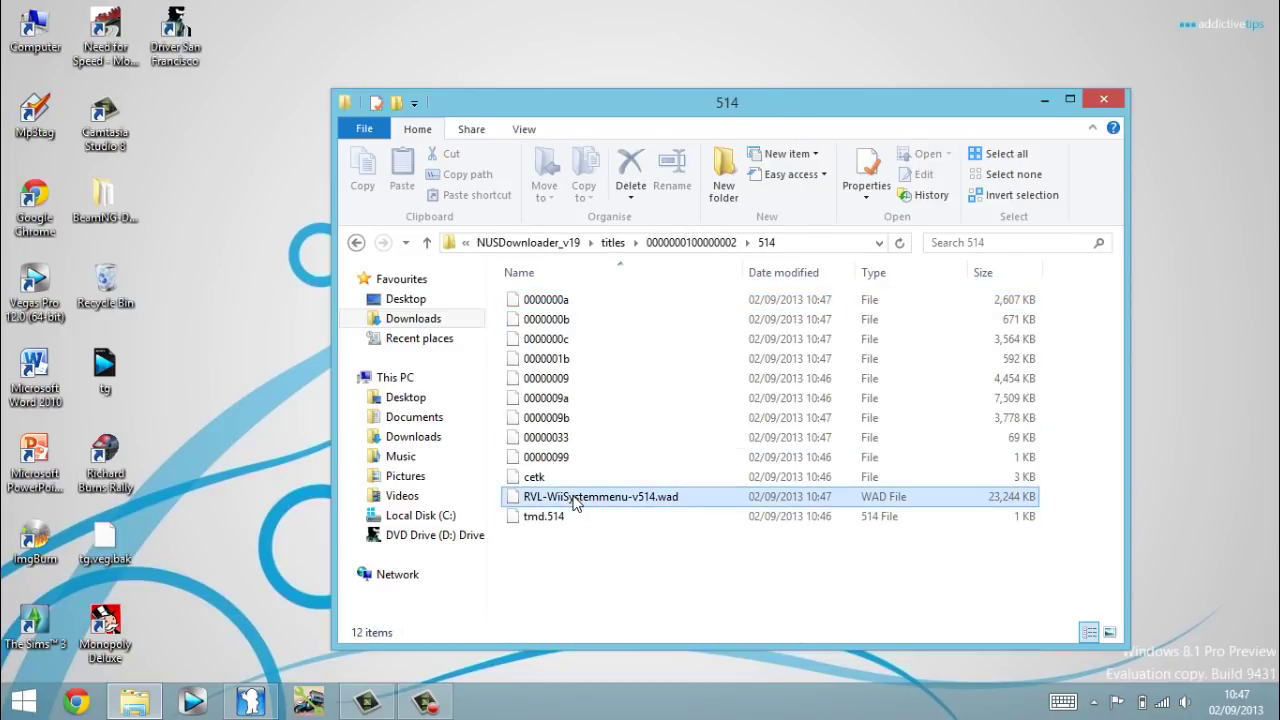
{"action": "left_click", "coordinate": [578, 498]}
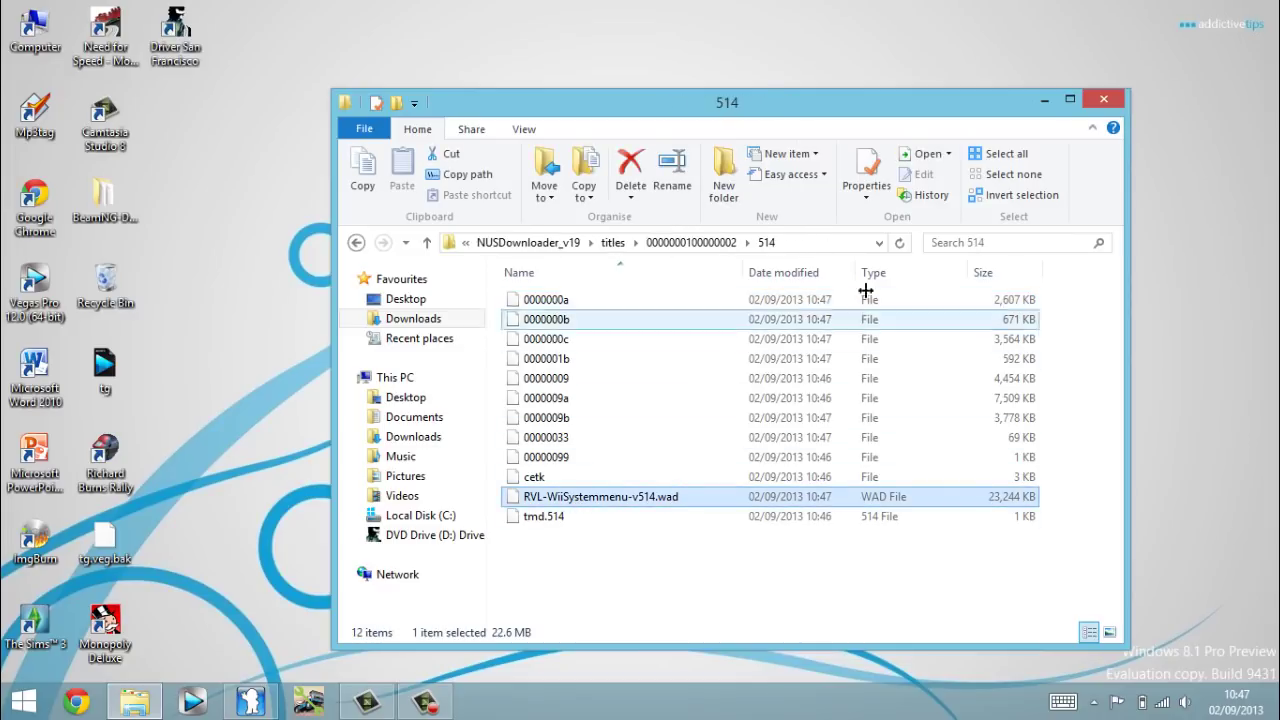
{"action": "left_click", "coordinate": [1095, 106]}
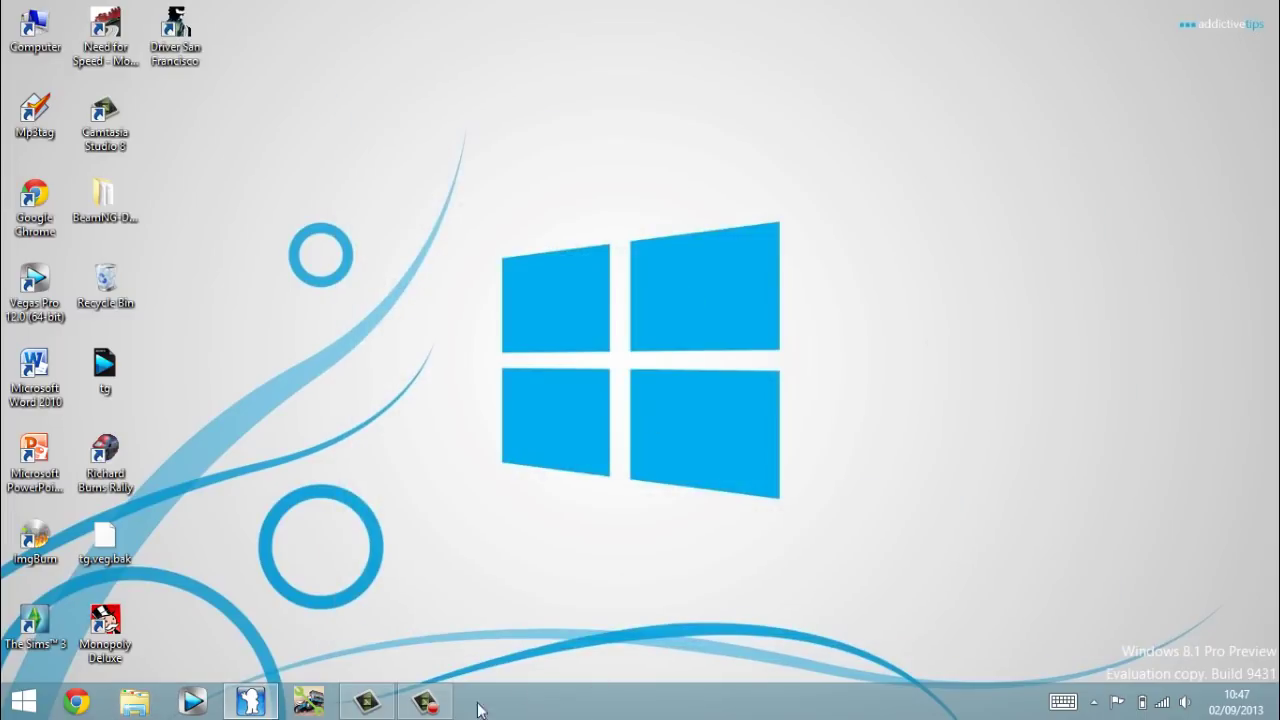
Restore Dolphin and start Tools > Install WAD.
{"action": "left_click", "coordinate": [250, 700]}
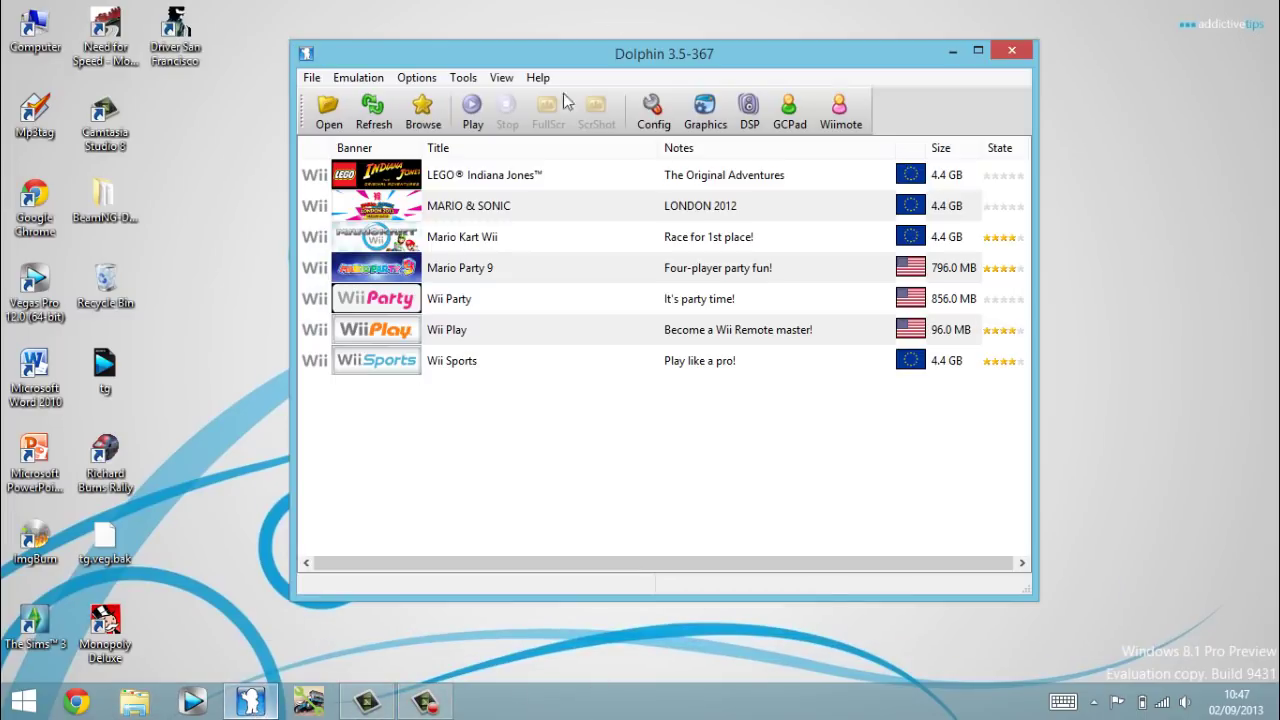
{"action": "left_click", "coordinate": [460, 80]}
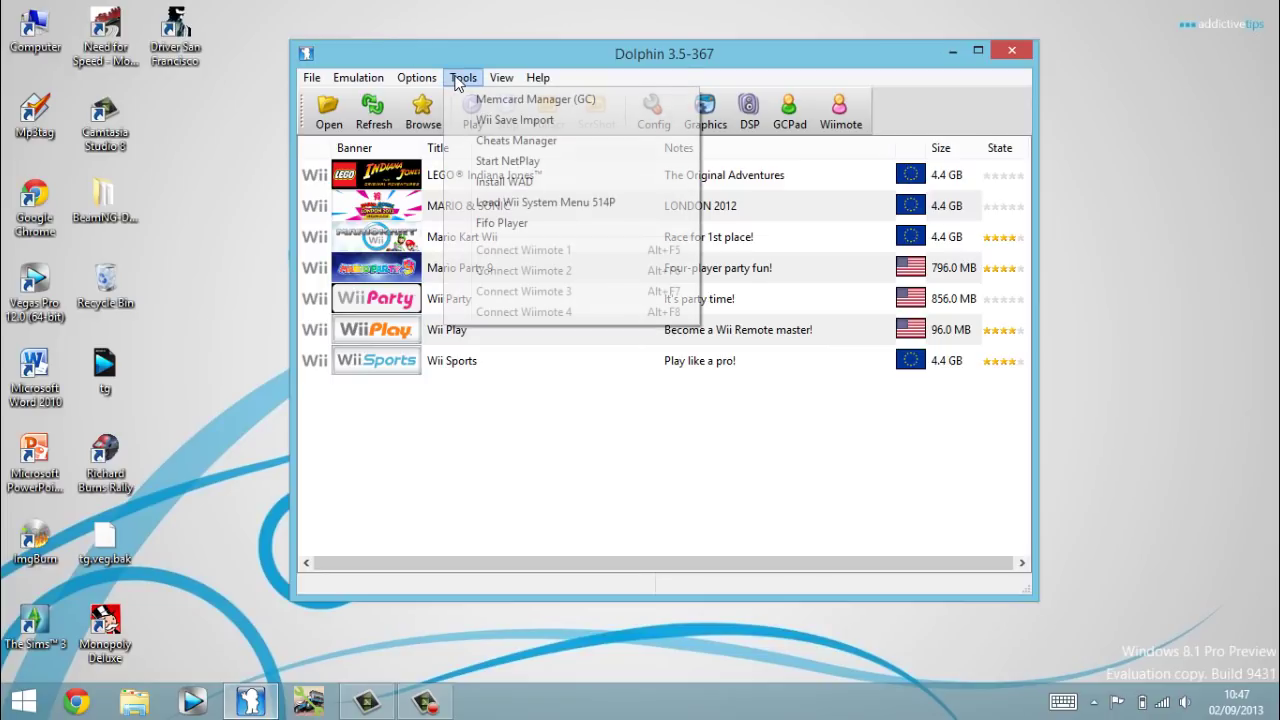
{"action": "left_click", "coordinate": [503, 180]}
{"action": "left_click", "coordinate": [395, 209]}
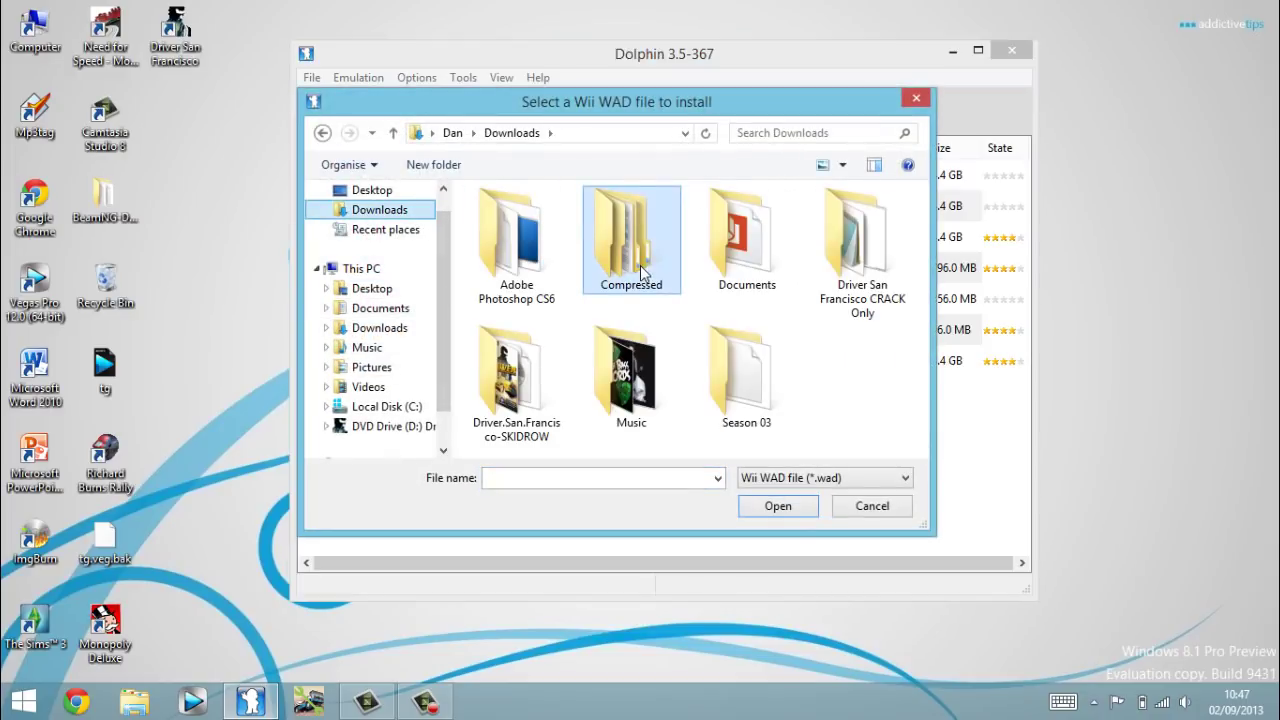
{"action": "double_click", "coordinate": [641, 272]}
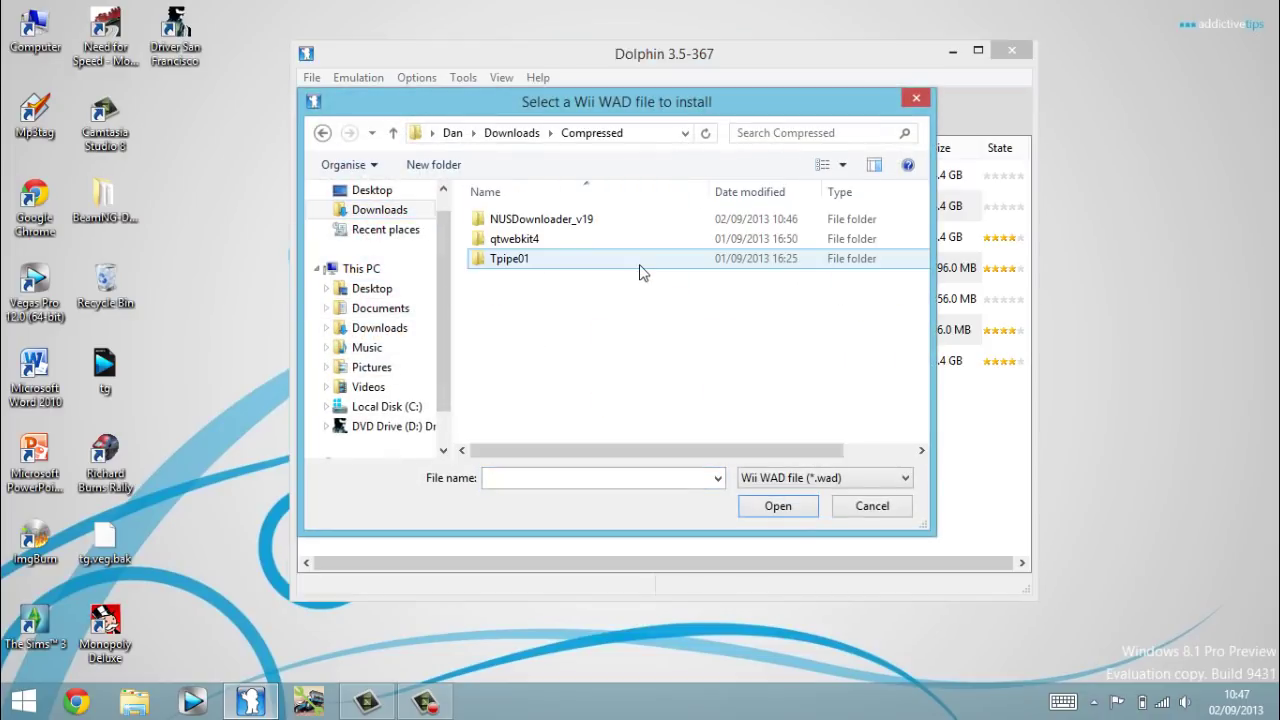
{"action": "left_click", "coordinate": [575, 219]}
{"action": "double_click", "coordinate": [575, 219]}
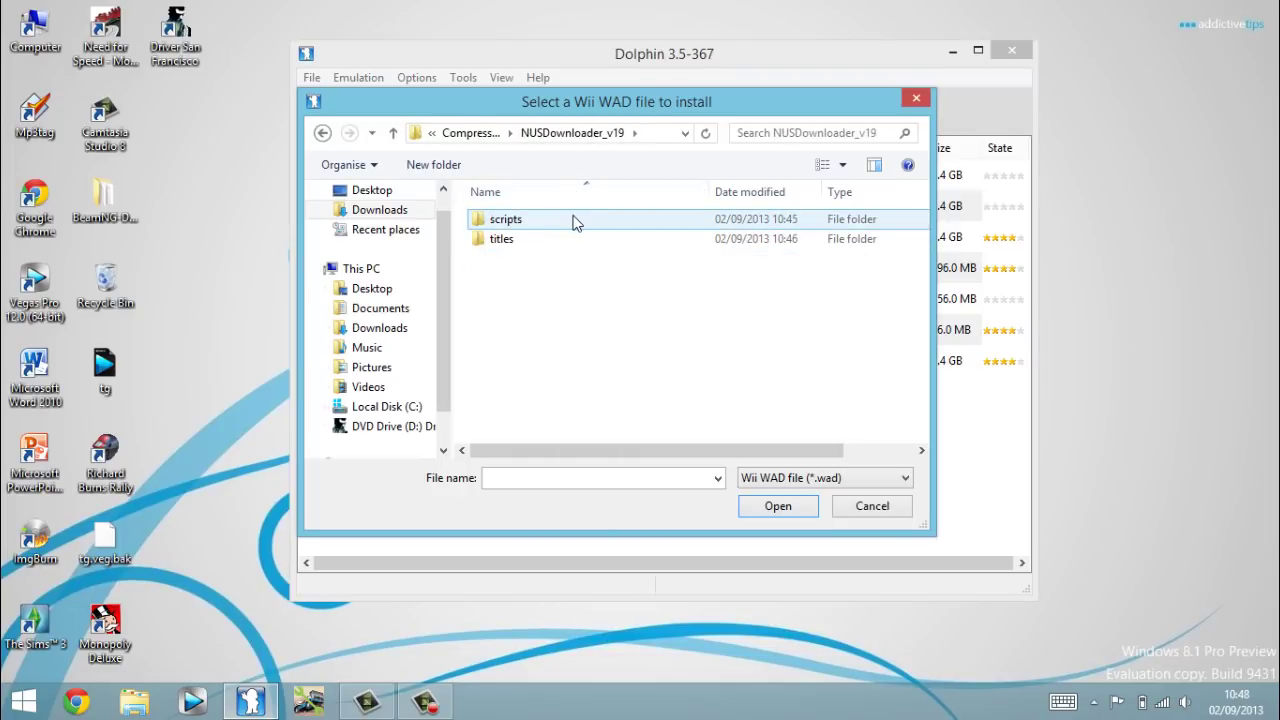
{"action": "double_click", "coordinate": [570, 238]}
{"action": "double_click", "coordinate": [560, 224]}
{"action": "double_click", "coordinate": [555, 226]}
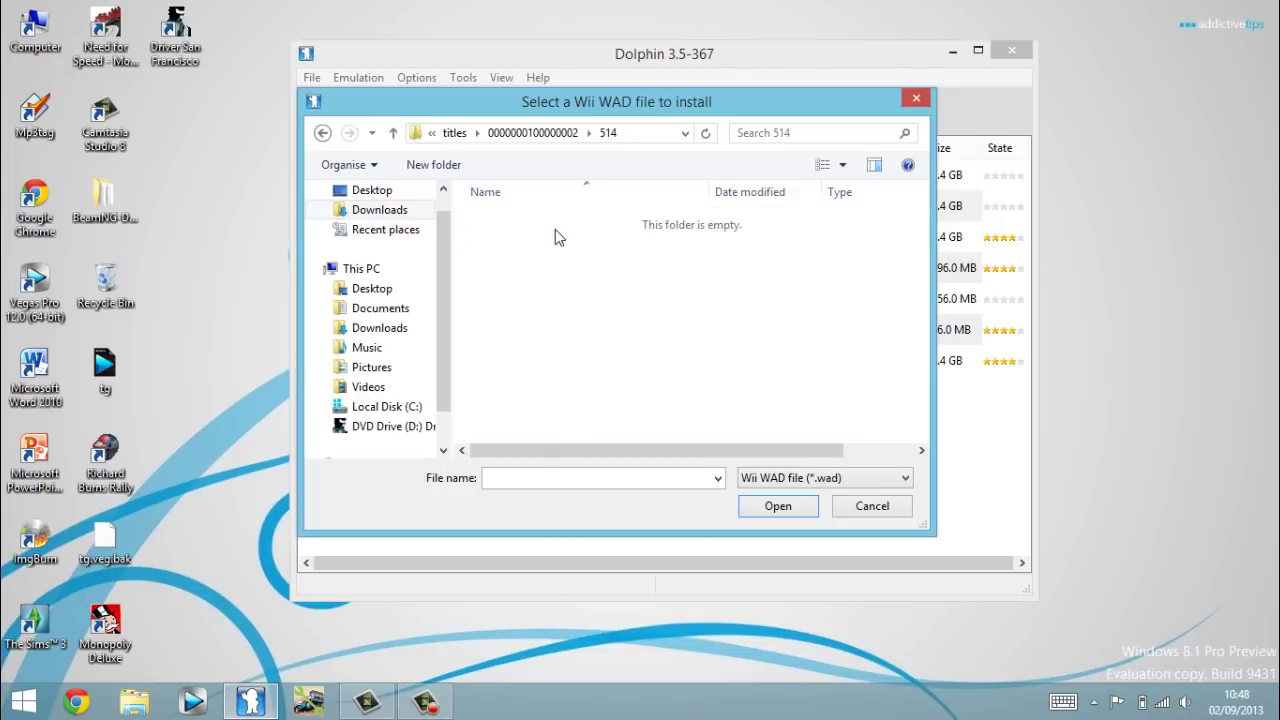
{"action": "left_click", "coordinate": [555, 222]}
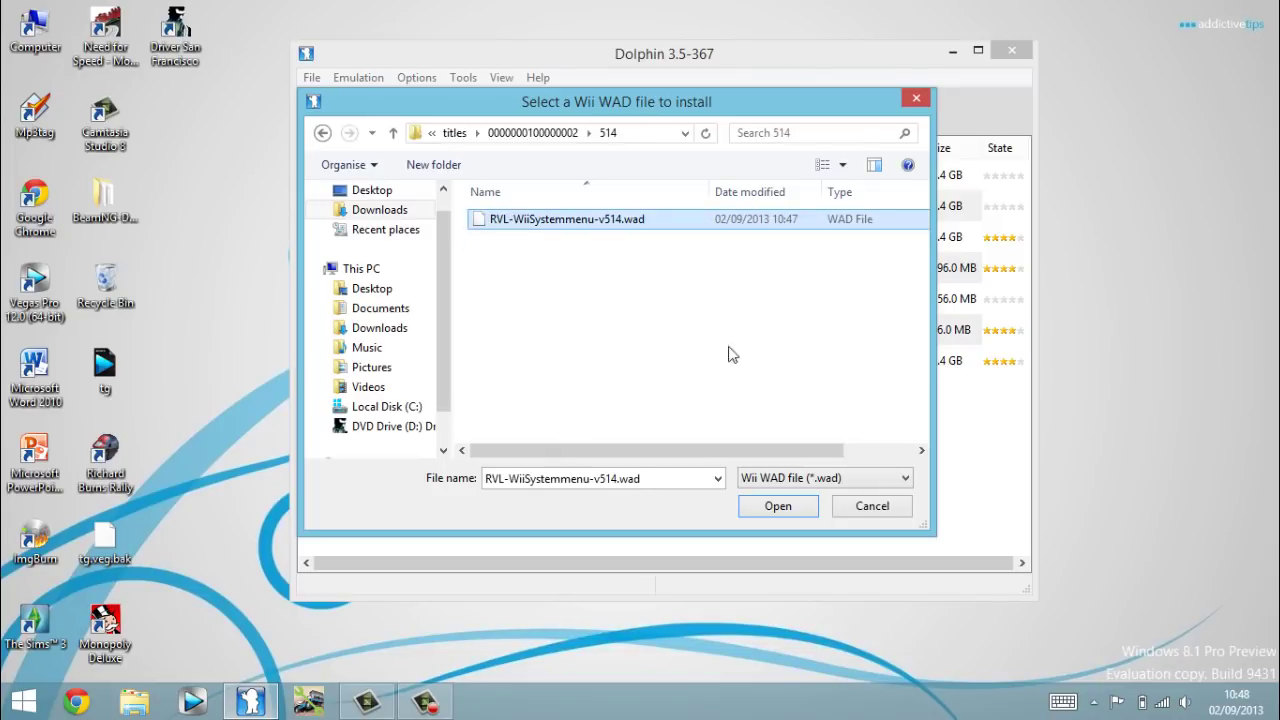
{"action": "left_click", "coordinate": [846, 506]}
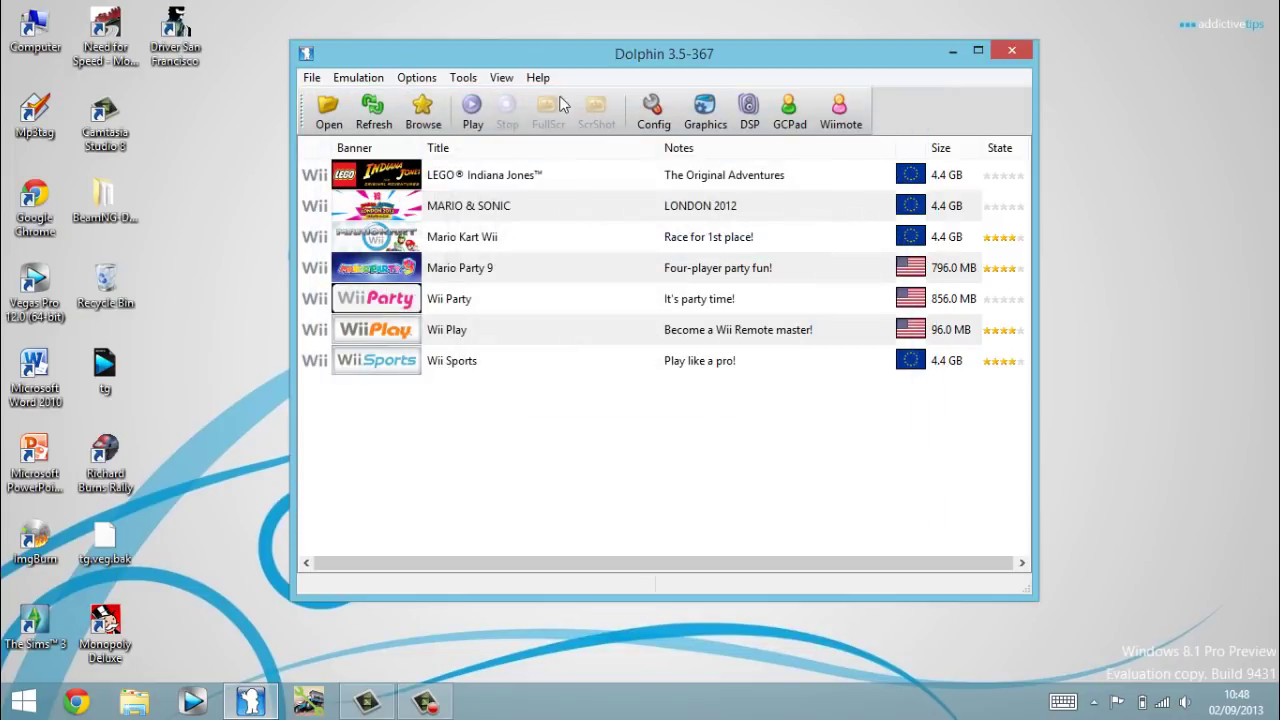
Tick Show Wad under View > Show Platforms so WAD channels appear in the list.
{"action": "left_click", "coordinate": [502, 78]}
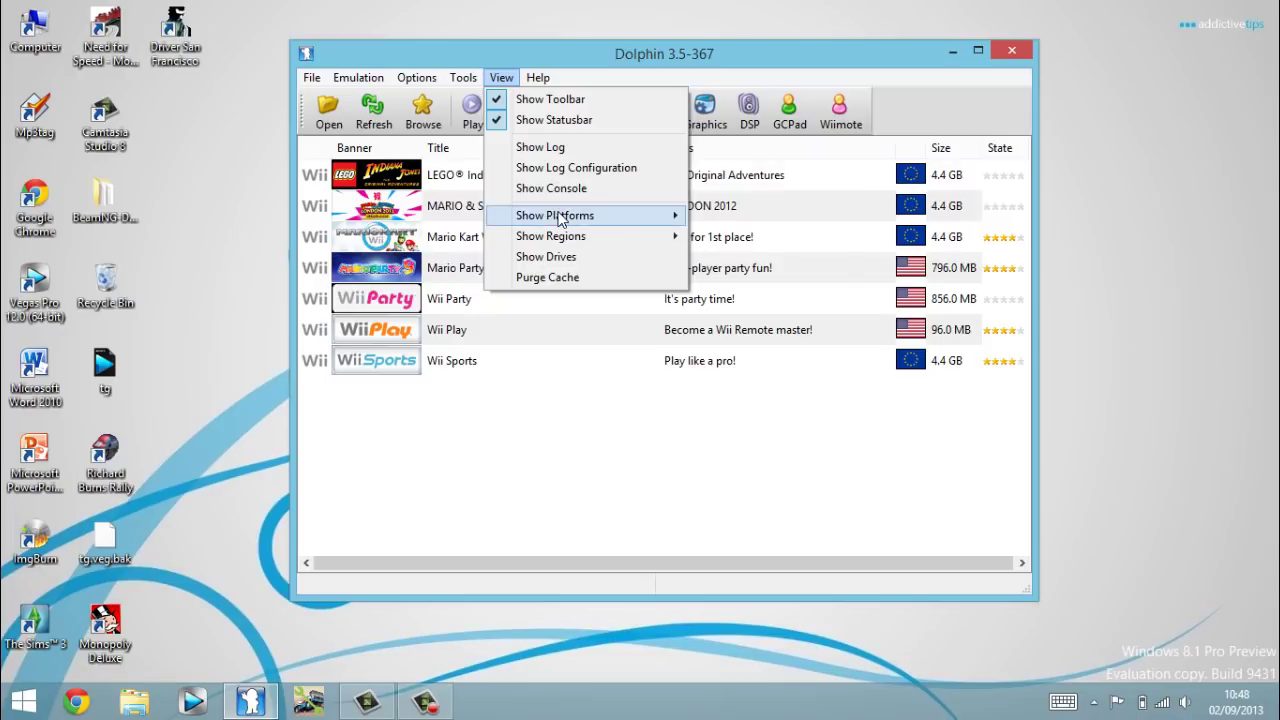
{"action": "mouse_move", "coordinate": [629, 220]}
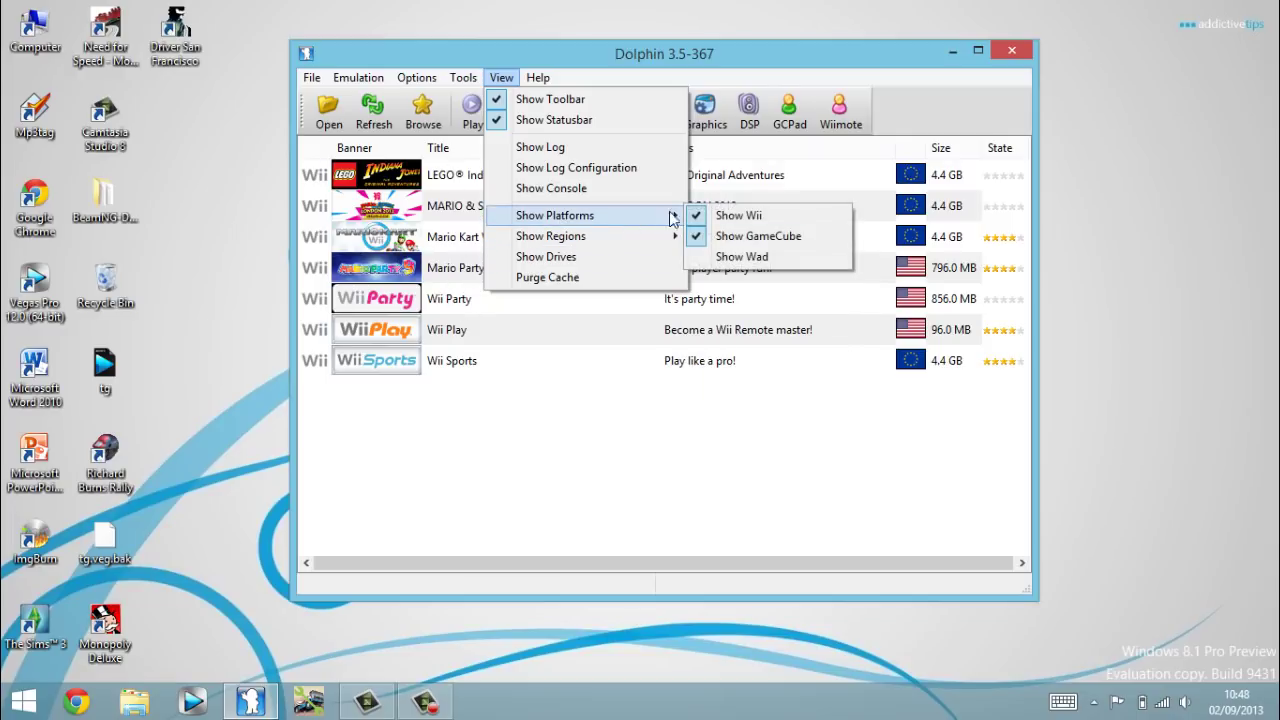
{"action": "left_click", "coordinate": [740, 257]}
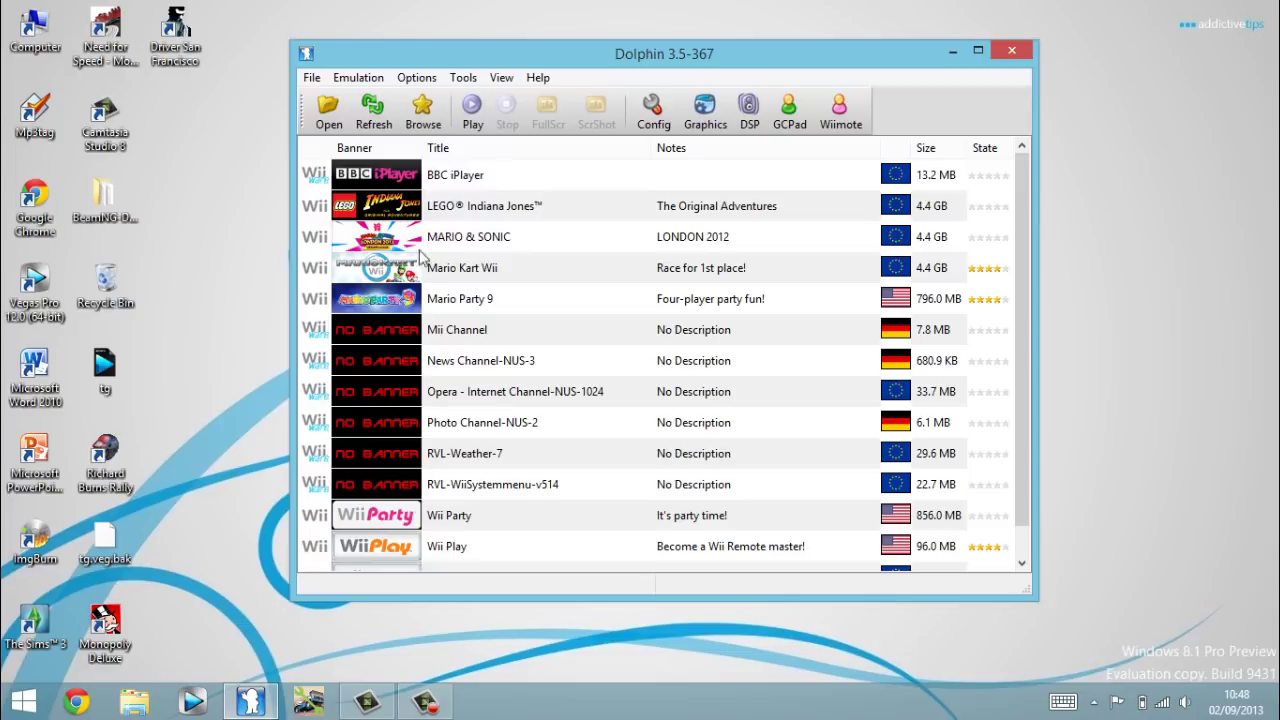
{"action": "right_click", "coordinate": [400, 472]}
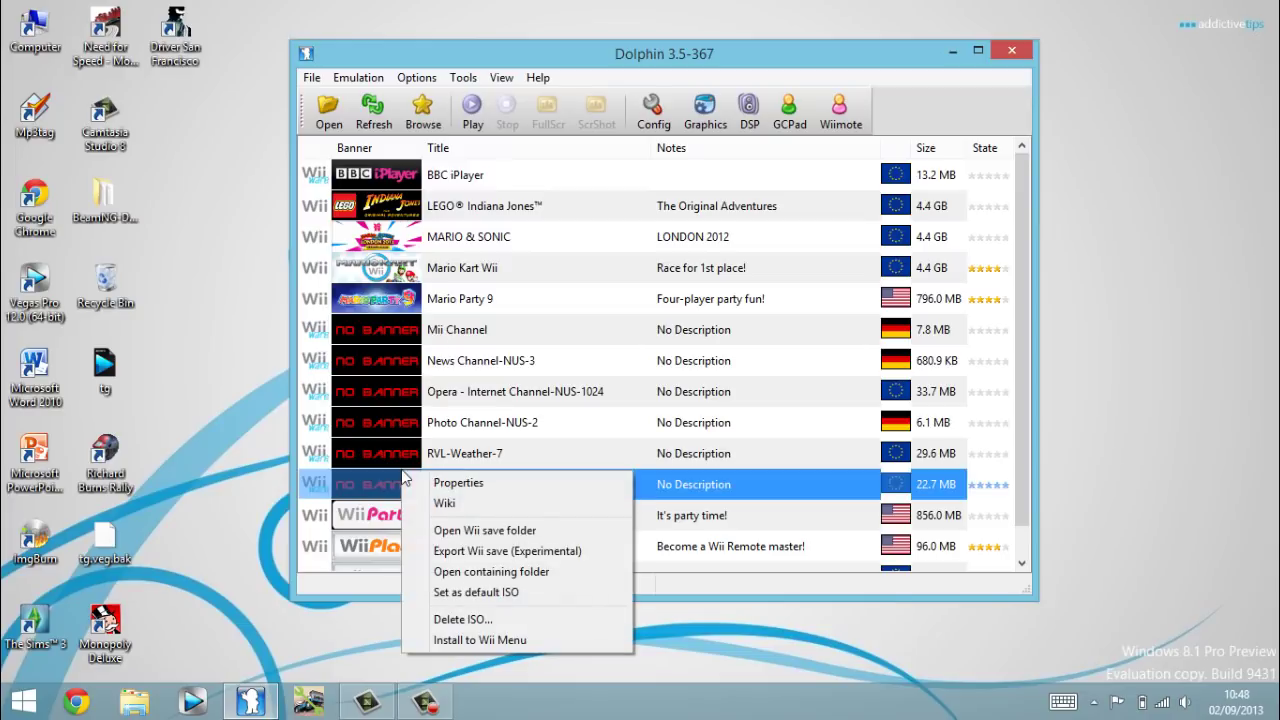
{"action": "left_click", "coordinate": [737, 498]}
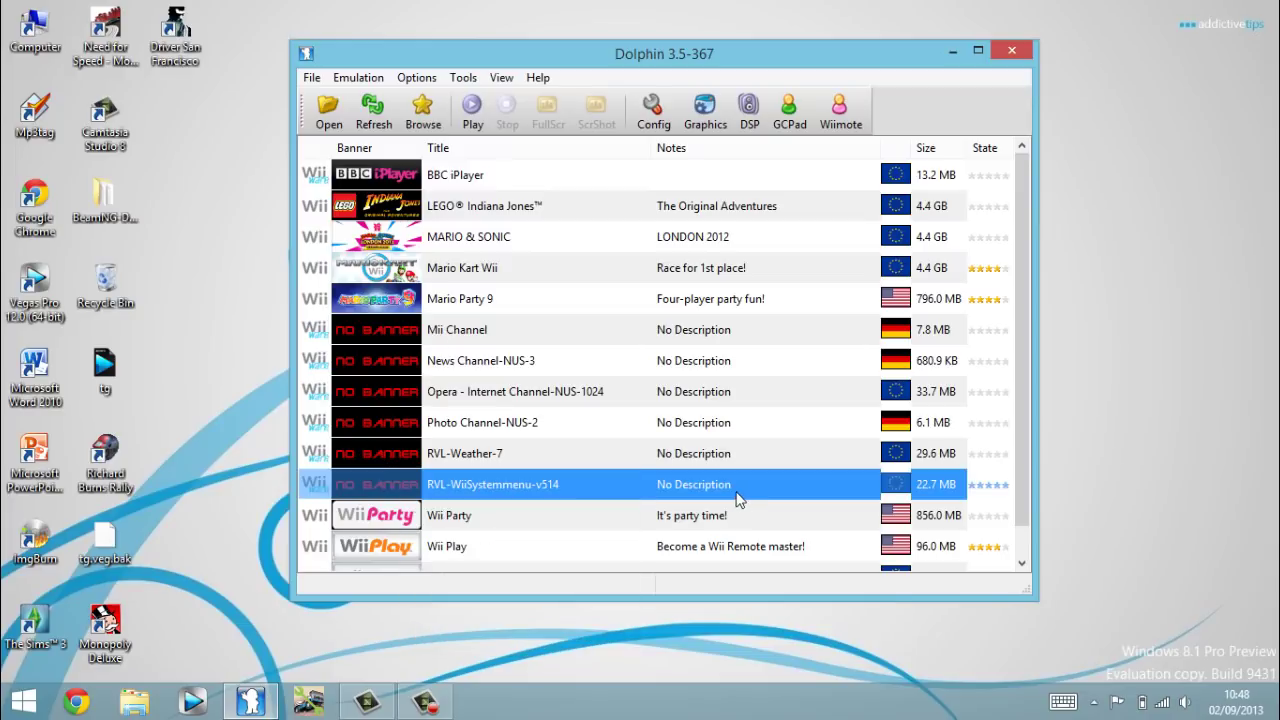
{"action": "left_click", "coordinate": [468, 78]}
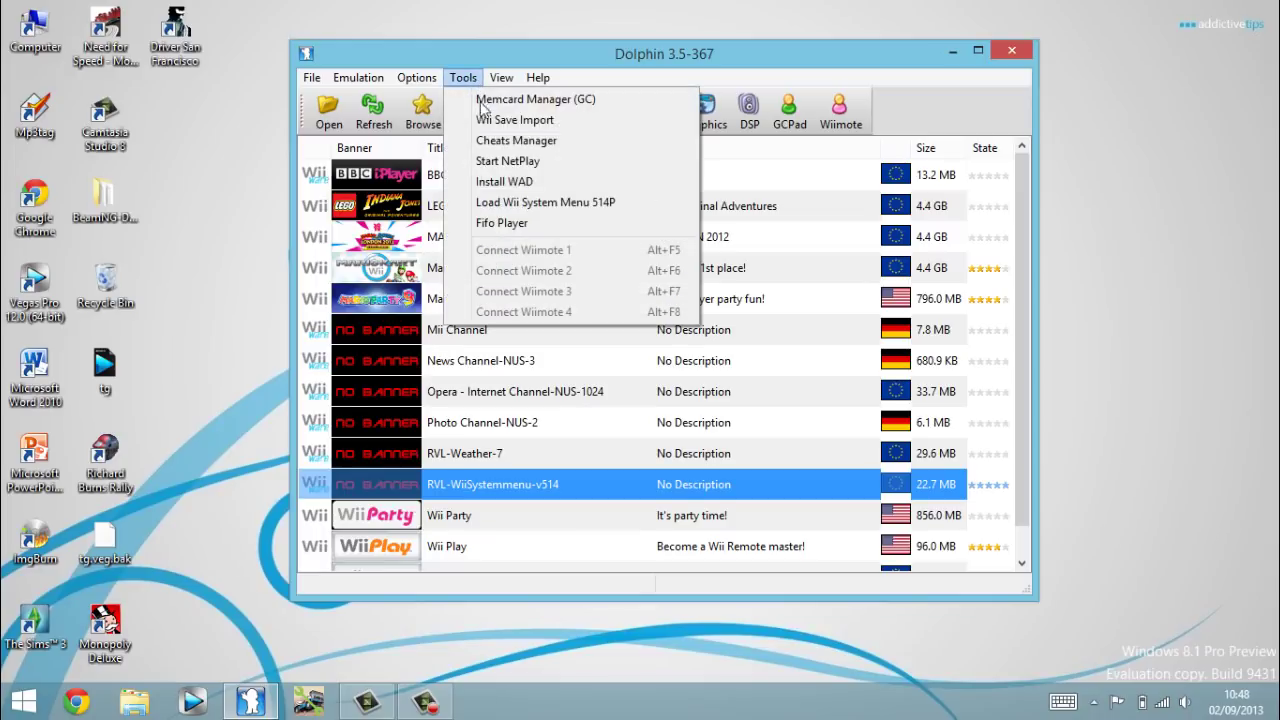
{"action": "left_click", "coordinate": [505, 199]}
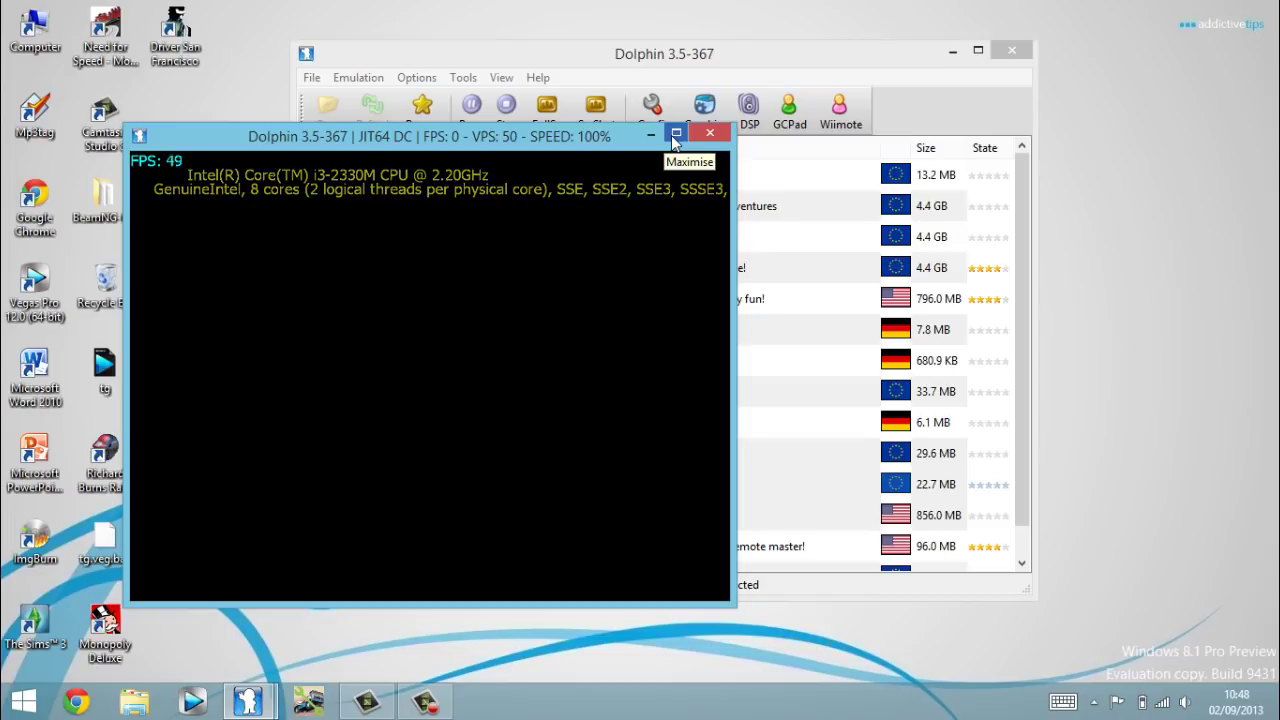
{"action": "left_click", "coordinate": [676, 134]}
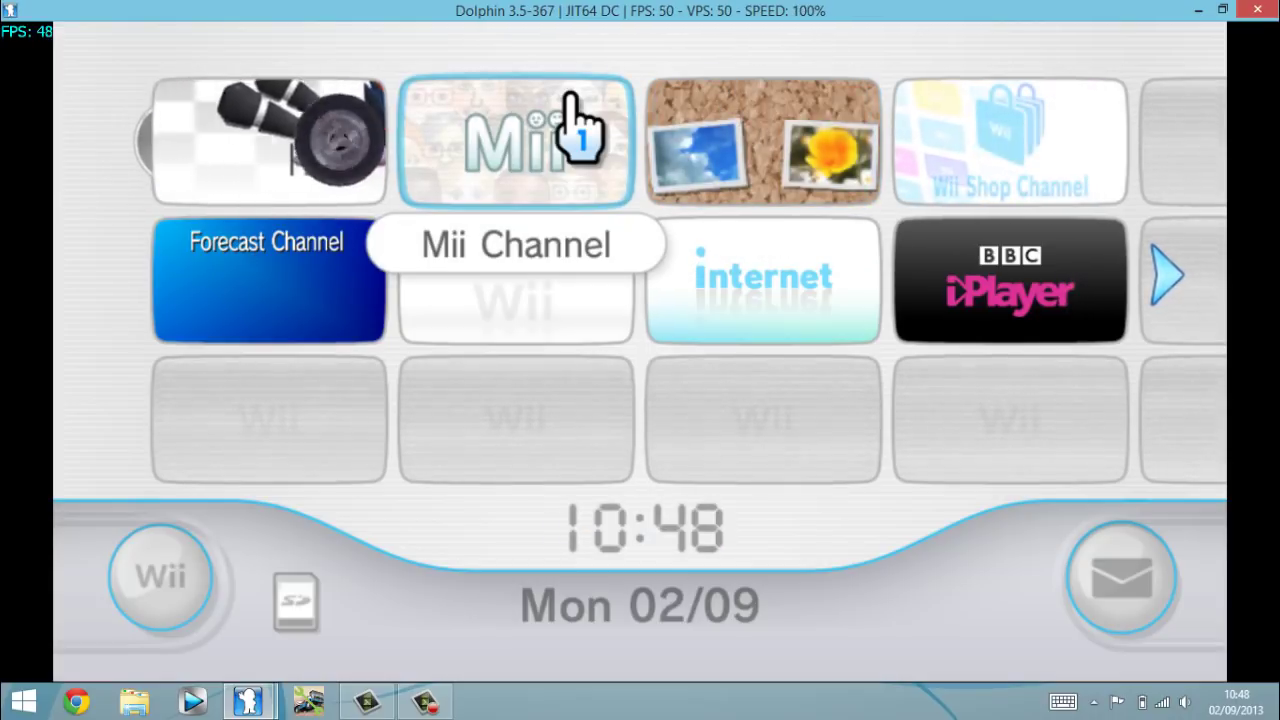
{"action": "left_click", "coordinate": [1260, 10]}
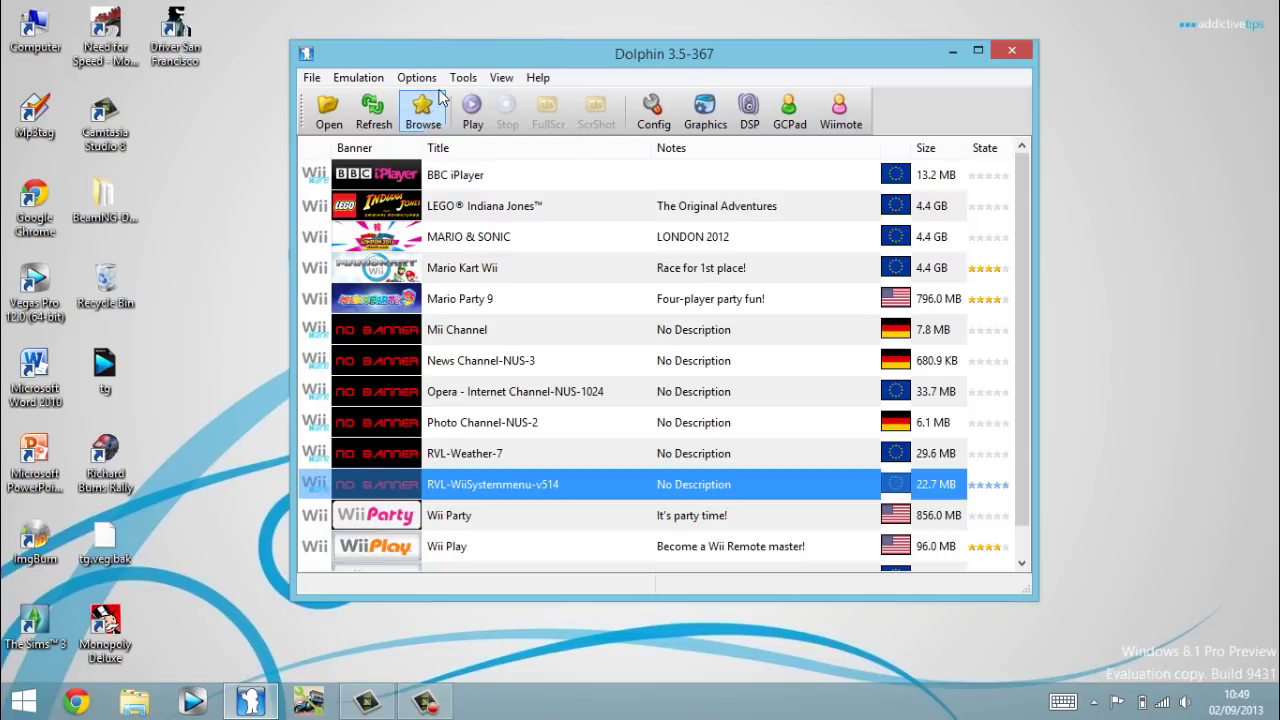
Launch NUS Downloader from Downloads > Compressed > NUSDownloader_v19.
{"action": "double_click", "coordinate": [35, 30]}
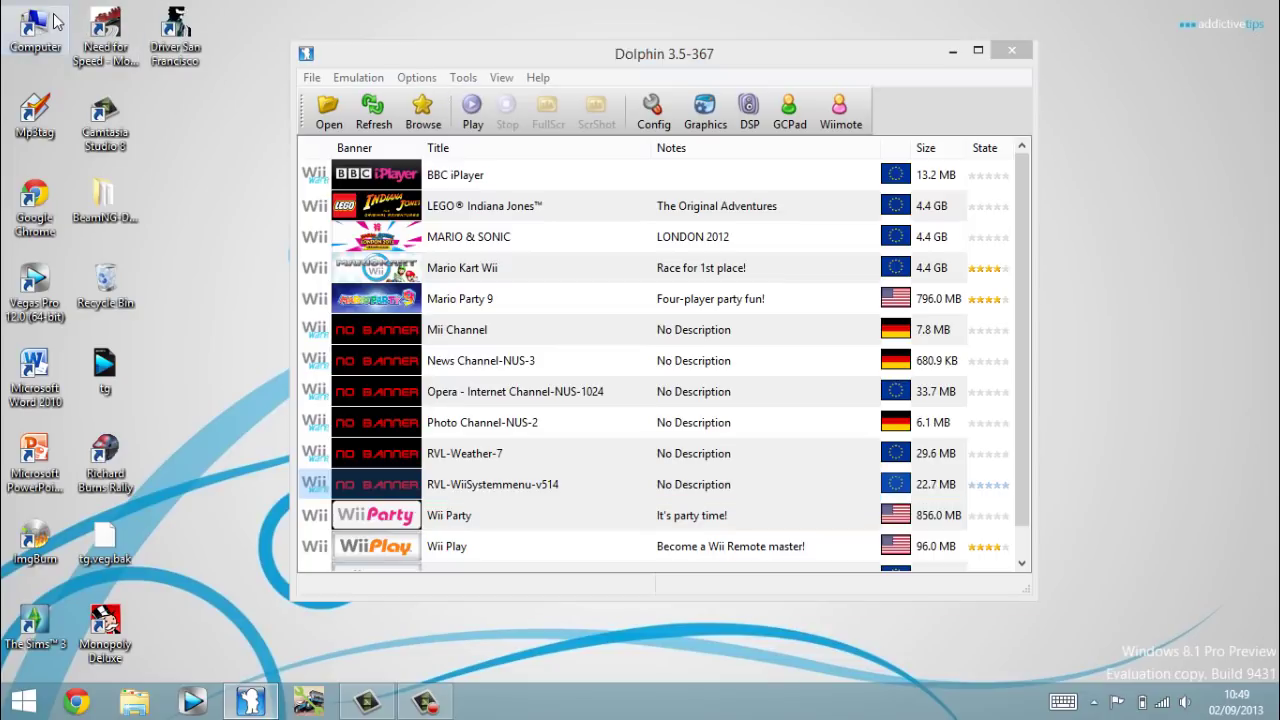
{"action": "left_click", "coordinate": [413, 318]}
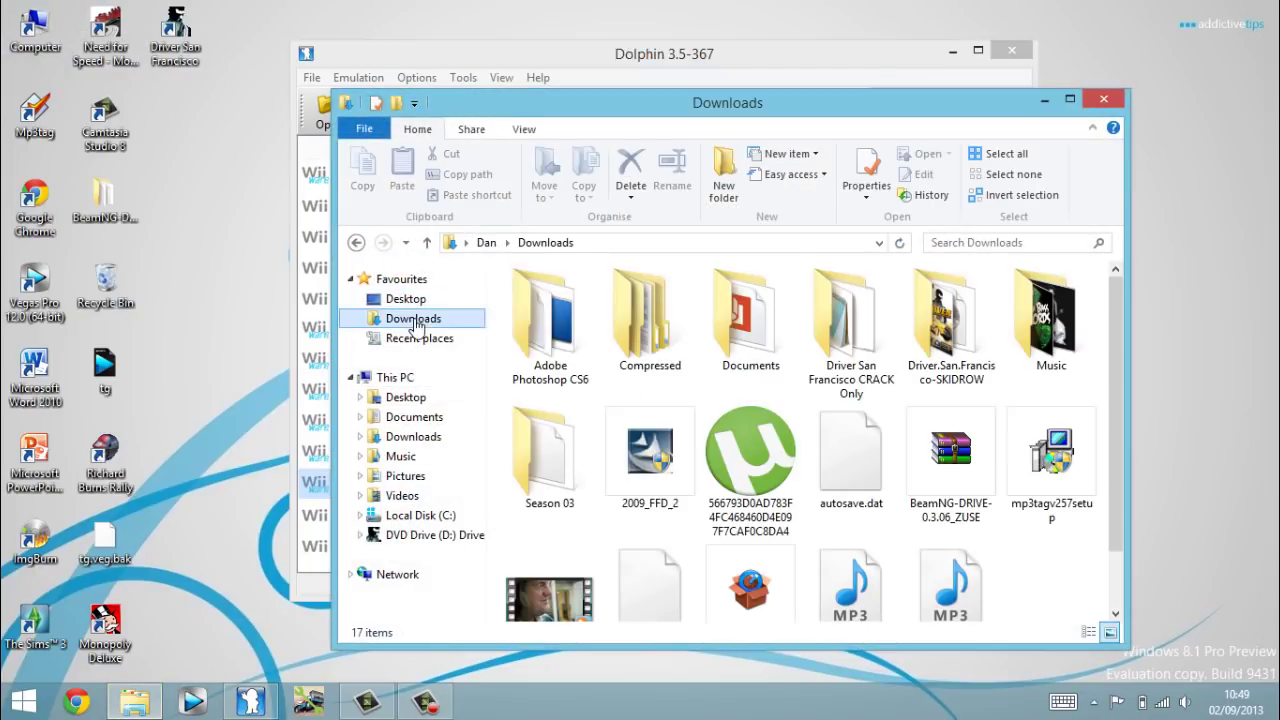
{"action": "double_click", "coordinate": [648, 300]}
{"action": "double_click", "coordinate": [638, 300]}
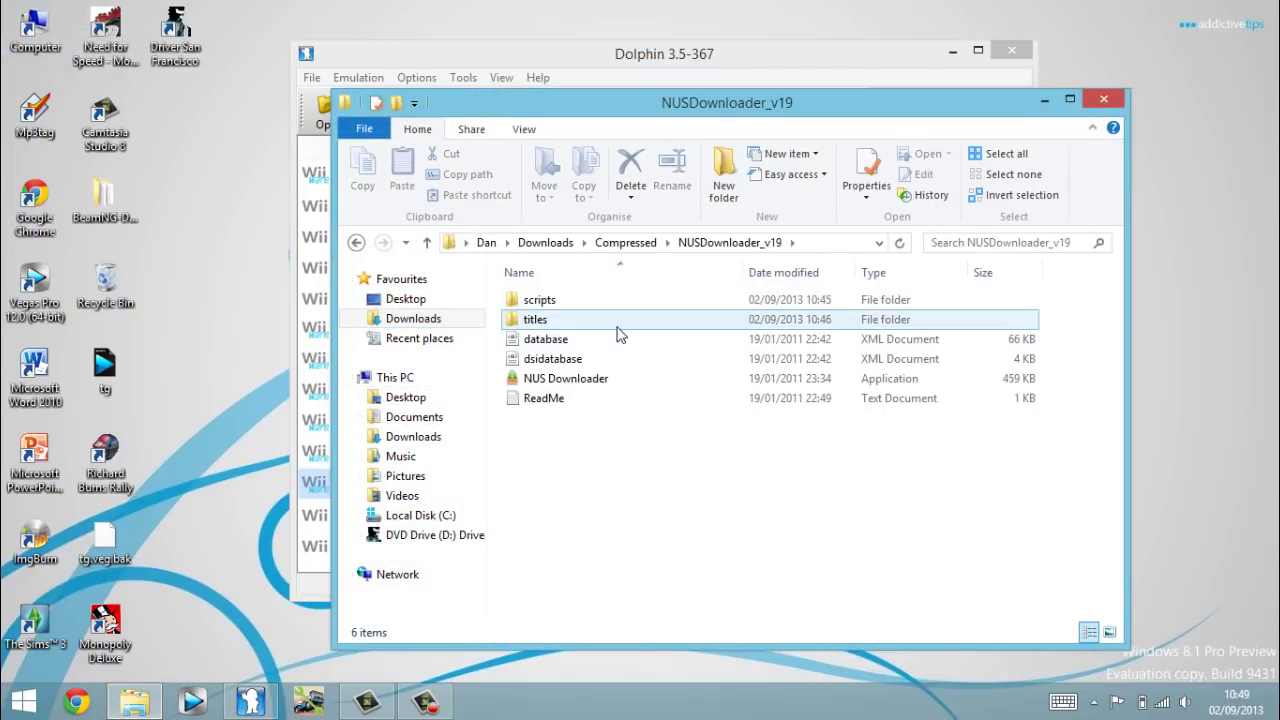
{"action": "double_click", "coordinate": [600, 376]}
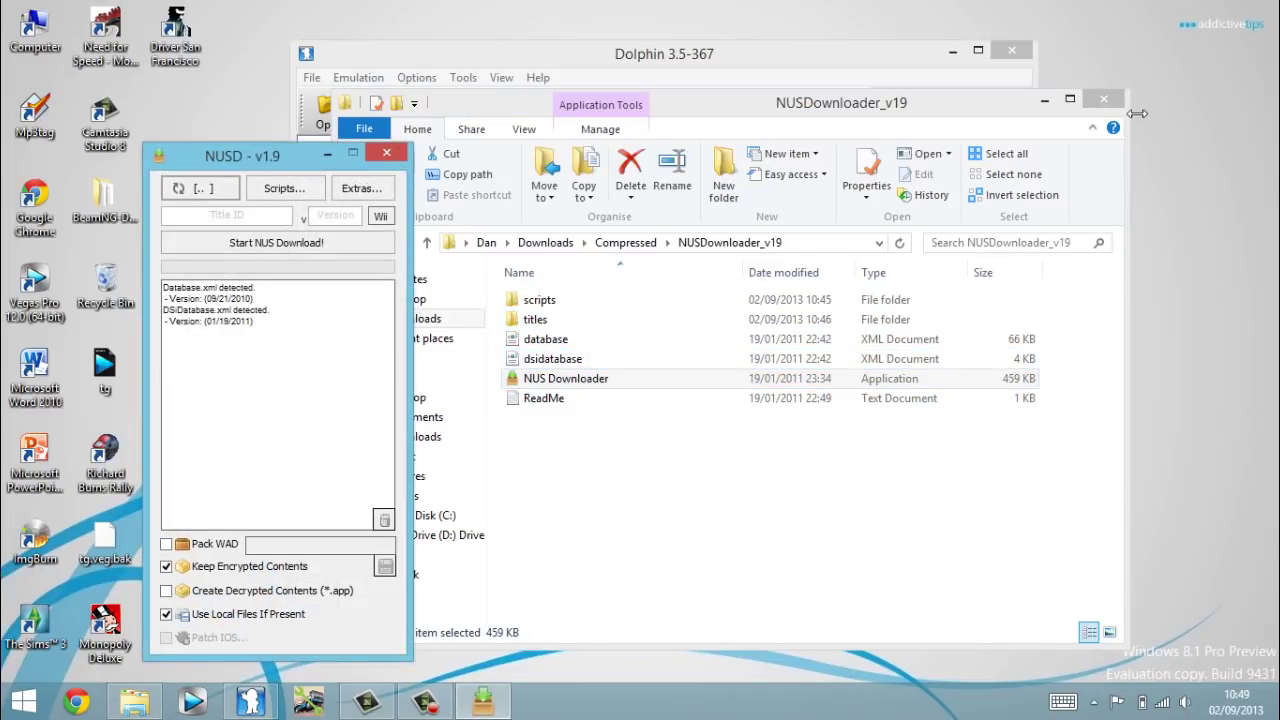
Browse NUSD's Database > System list to view the Mii Channel 41 versions, then close the lists.
{"action": "left_click", "coordinate": [1104, 99]}
{"action": "left_click", "coordinate": [186, 185]}
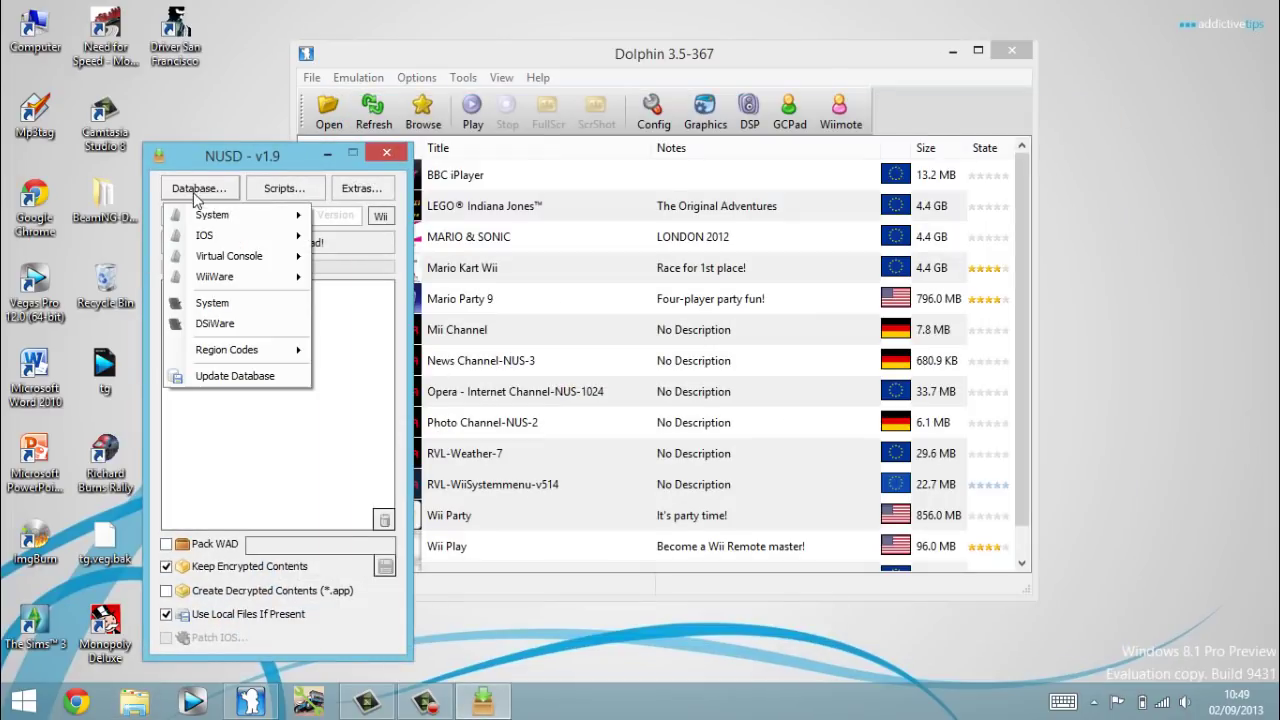
{"action": "mouse_move", "coordinate": [198, 215]}
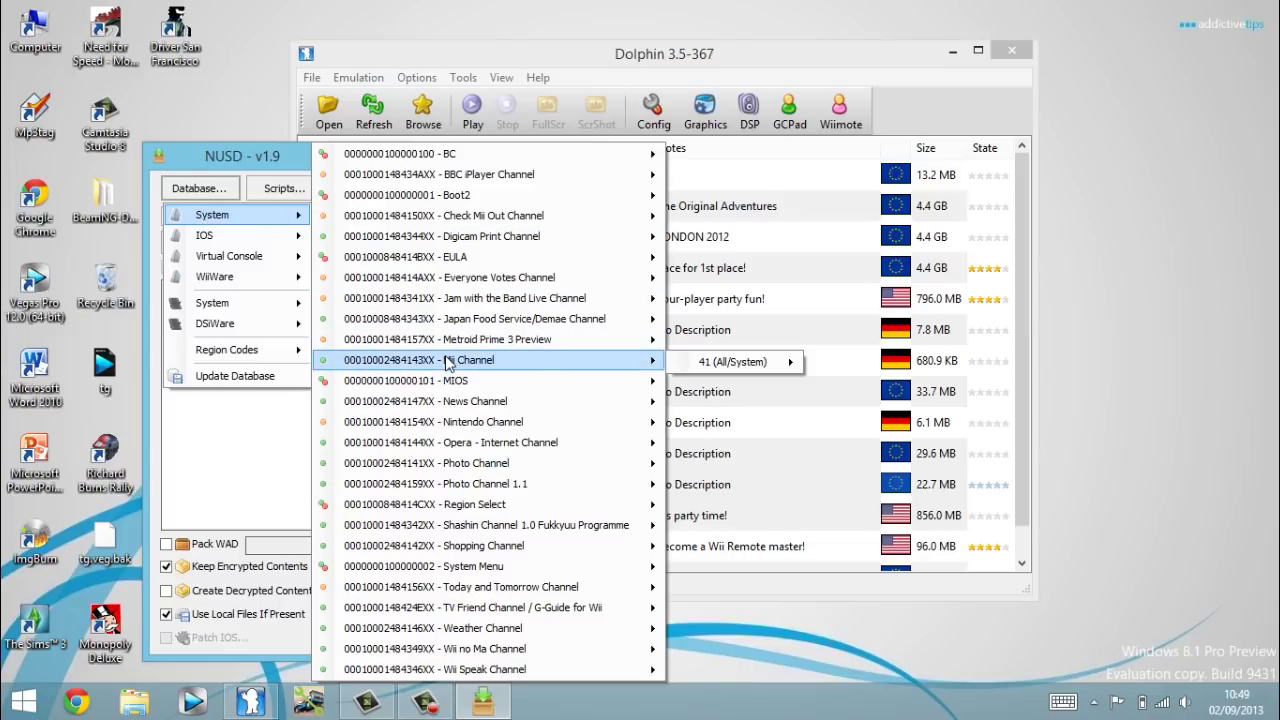
{"action": "mouse_move", "coordinate": [455, 380]}
{"action": "mouse_move", "coordinate": [640, 361]}
{"action": "mouse_move", "coordinate": [688, 362]}
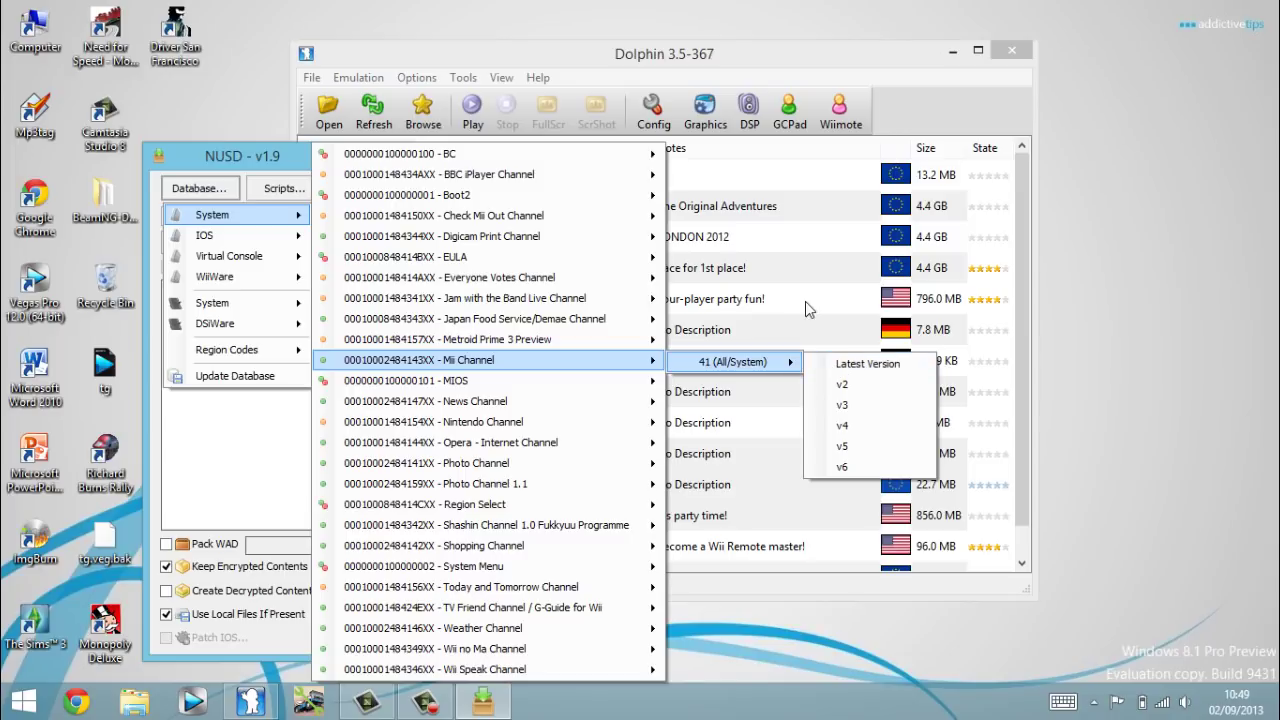
{"action": "left_click", "coordinate": [206, 145]}
Close NUS Downloader, then start and cancel a WAD install from the Downloads folder.
{"action": "left_click", "coordinate": [390, 153]}
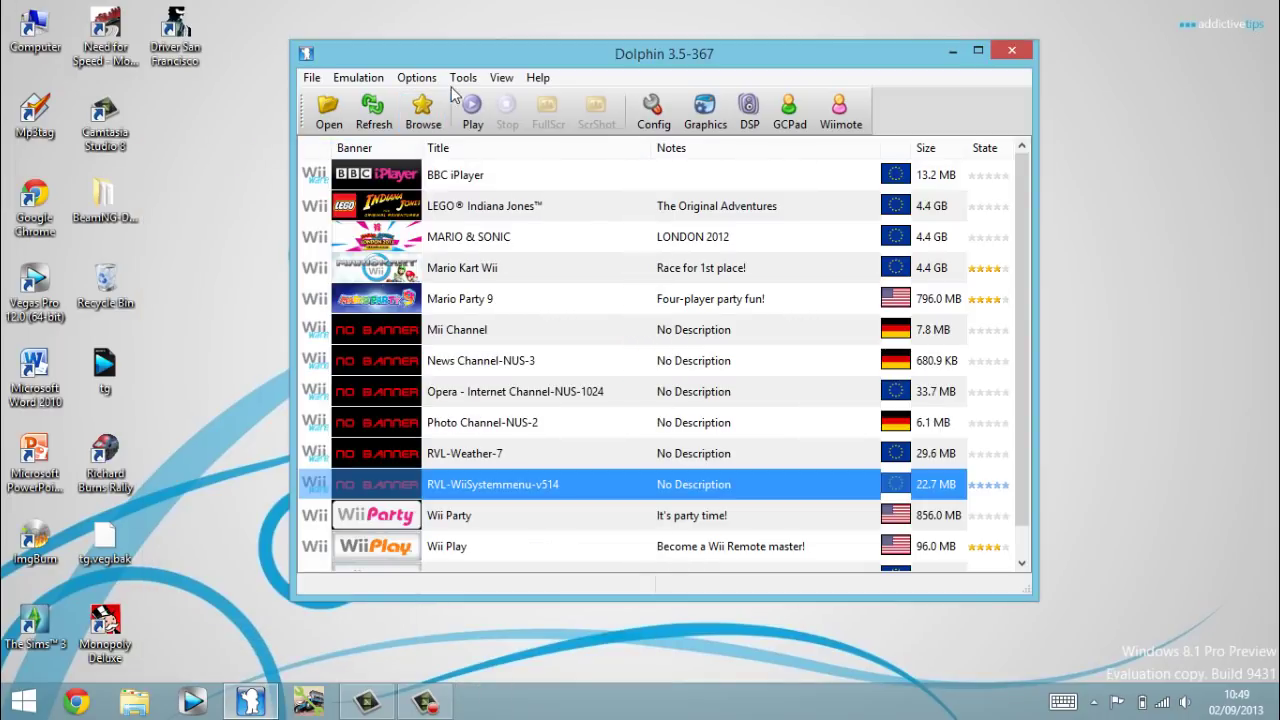
{"action": "left_click", "coordinate": [459, 84]}
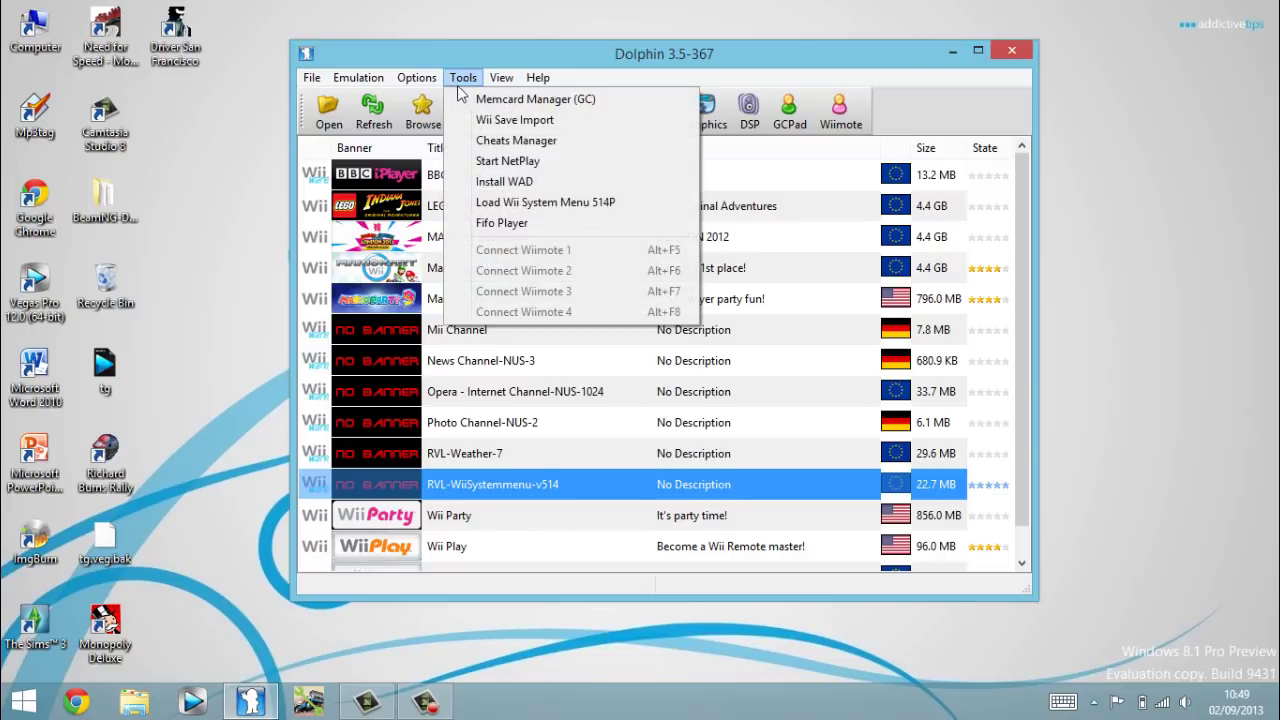
{"action": "left_click", "coordinate": [492, 184]}
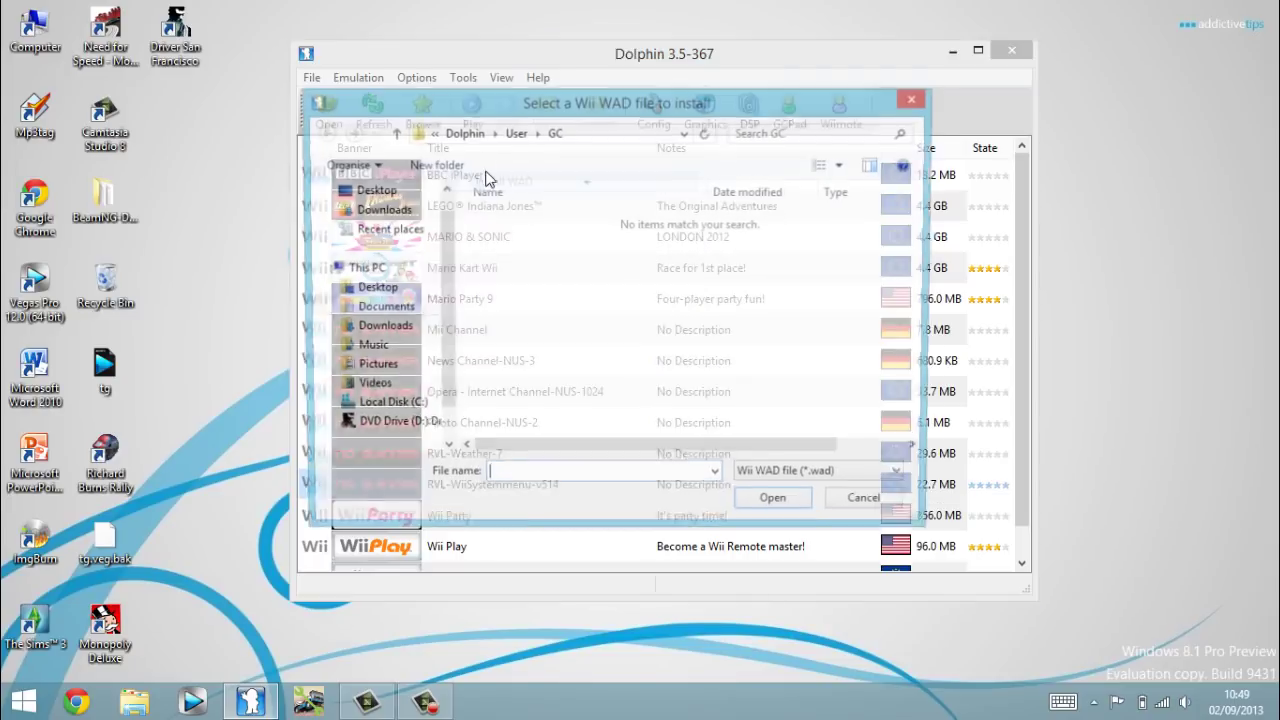
{"action": "left_click", "coordinate": [400, 209]}
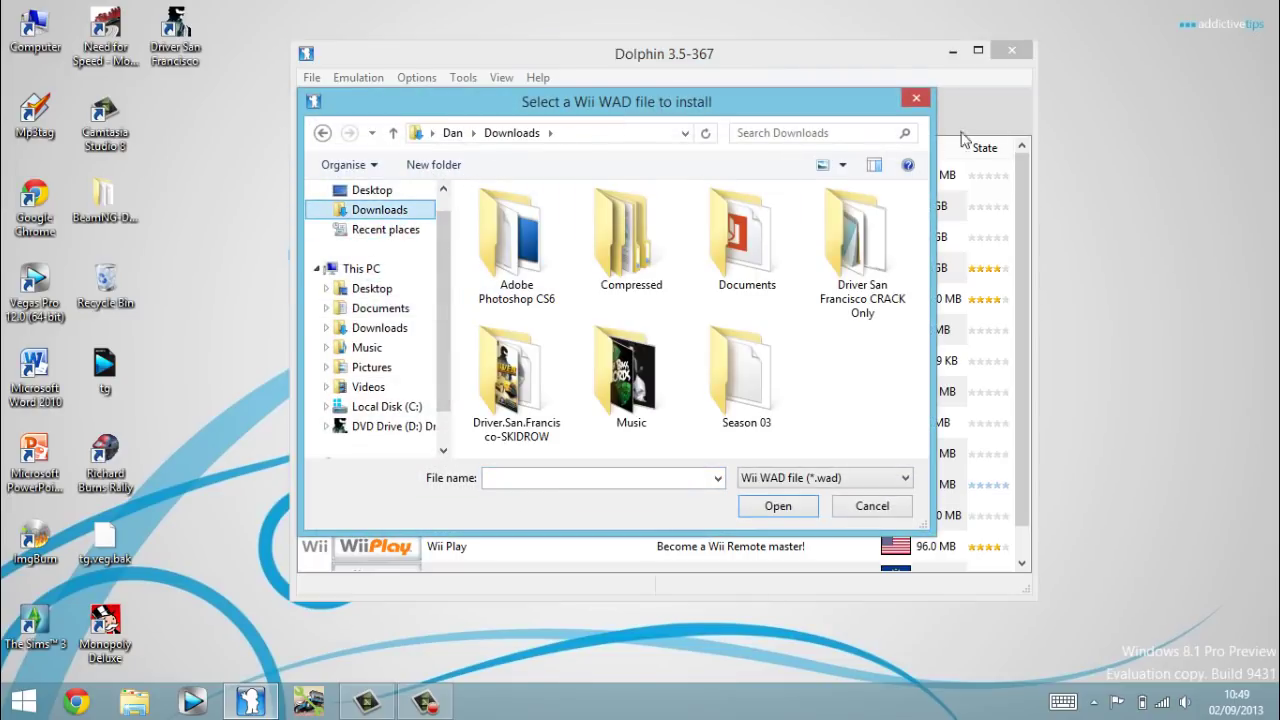
{"action": "left_click", "coordinate": [905, 102]}
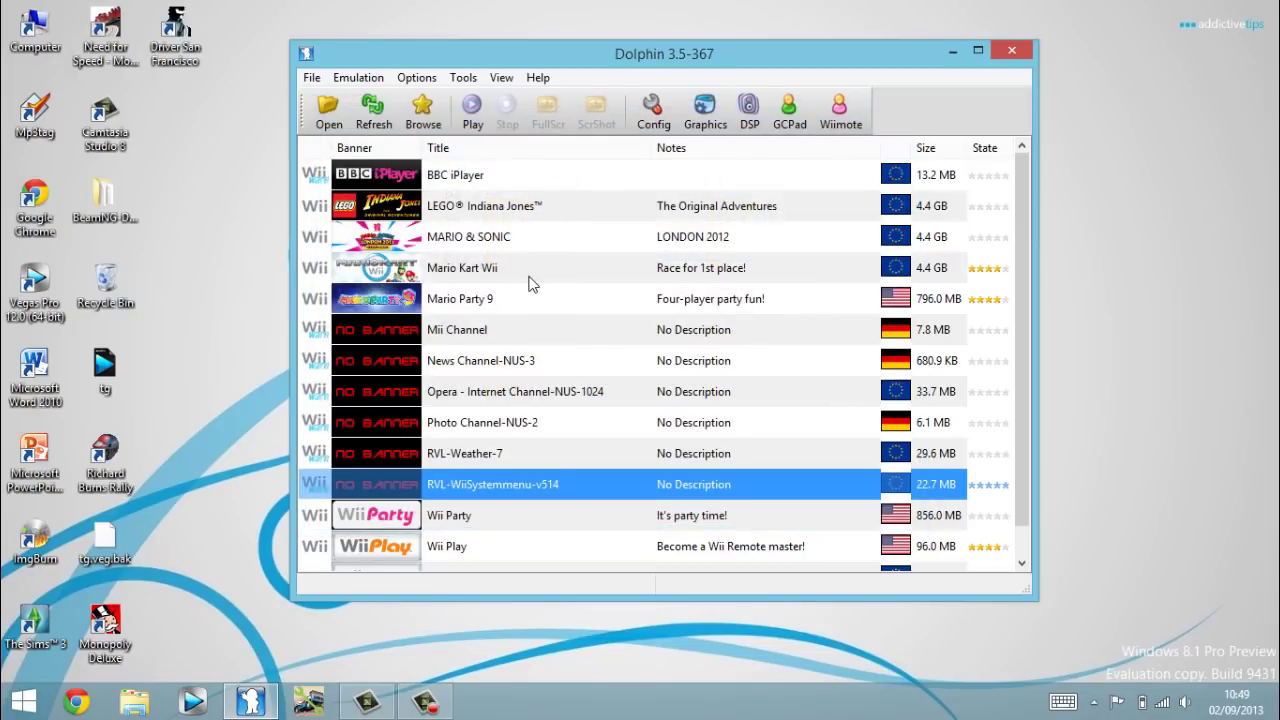
Install the Mii Channel entry into the Wii Menu from its context menu.
{"action": "left_click", "coordinate": [490, 340]}
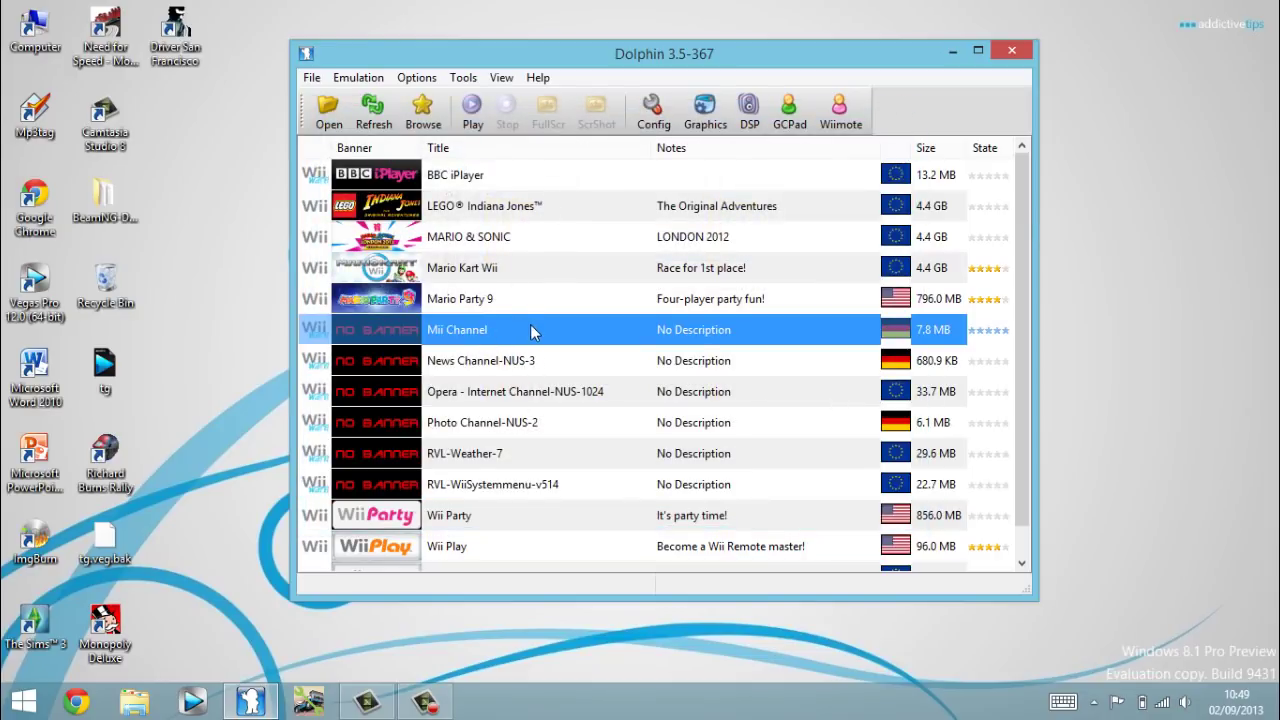
{"action": "right_click", "coordinate": [532, 331]}
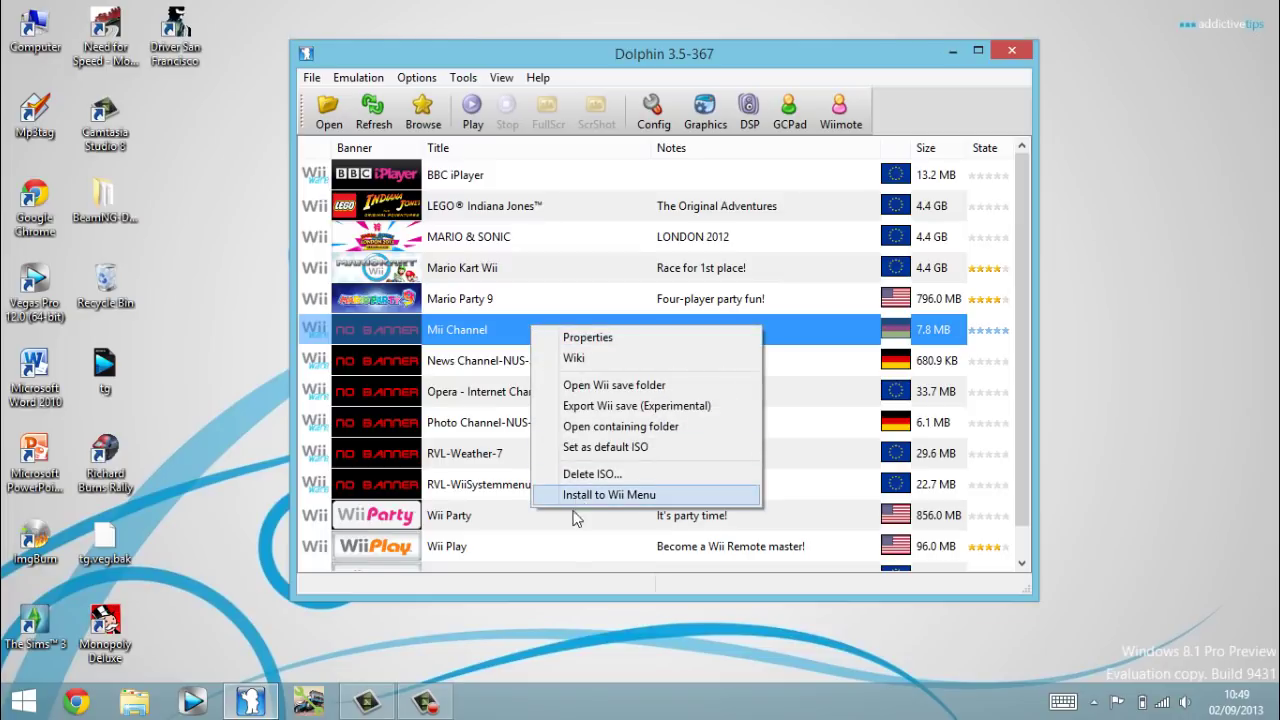
{"action": "left_click", "coordinate": [558, 593]}
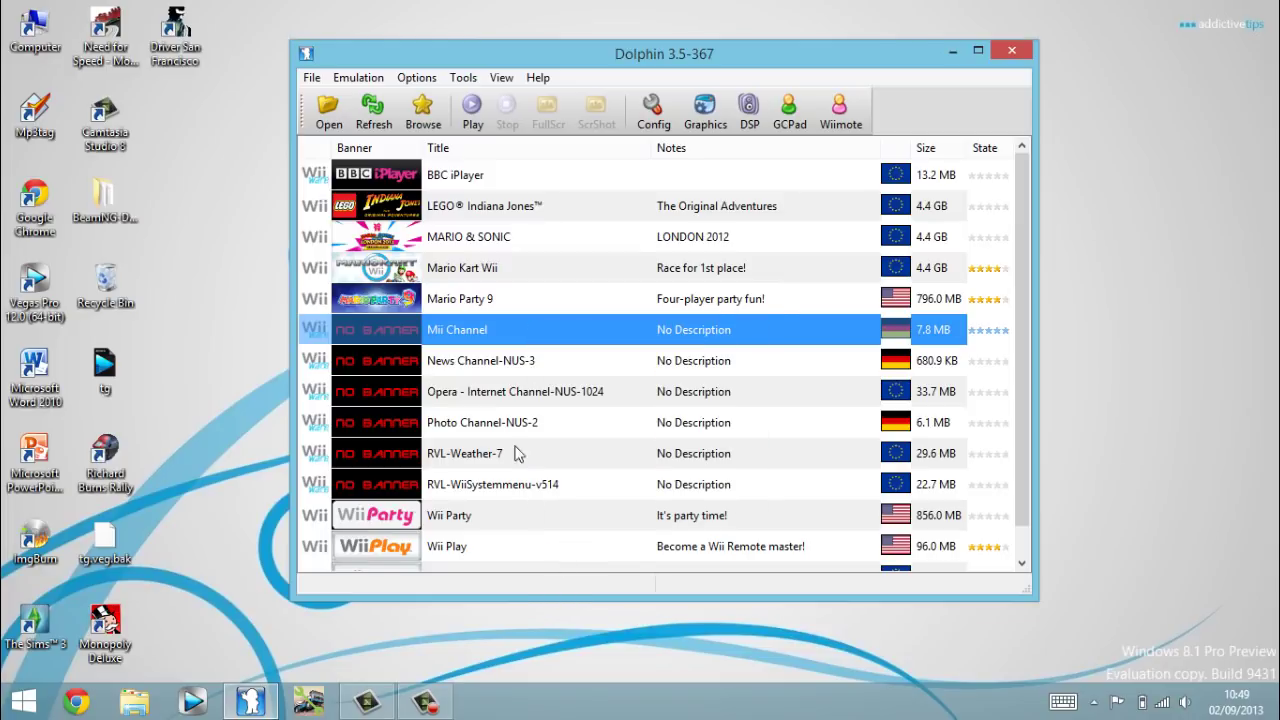
{"action": "left_click", "coordinate": [504, 181]}
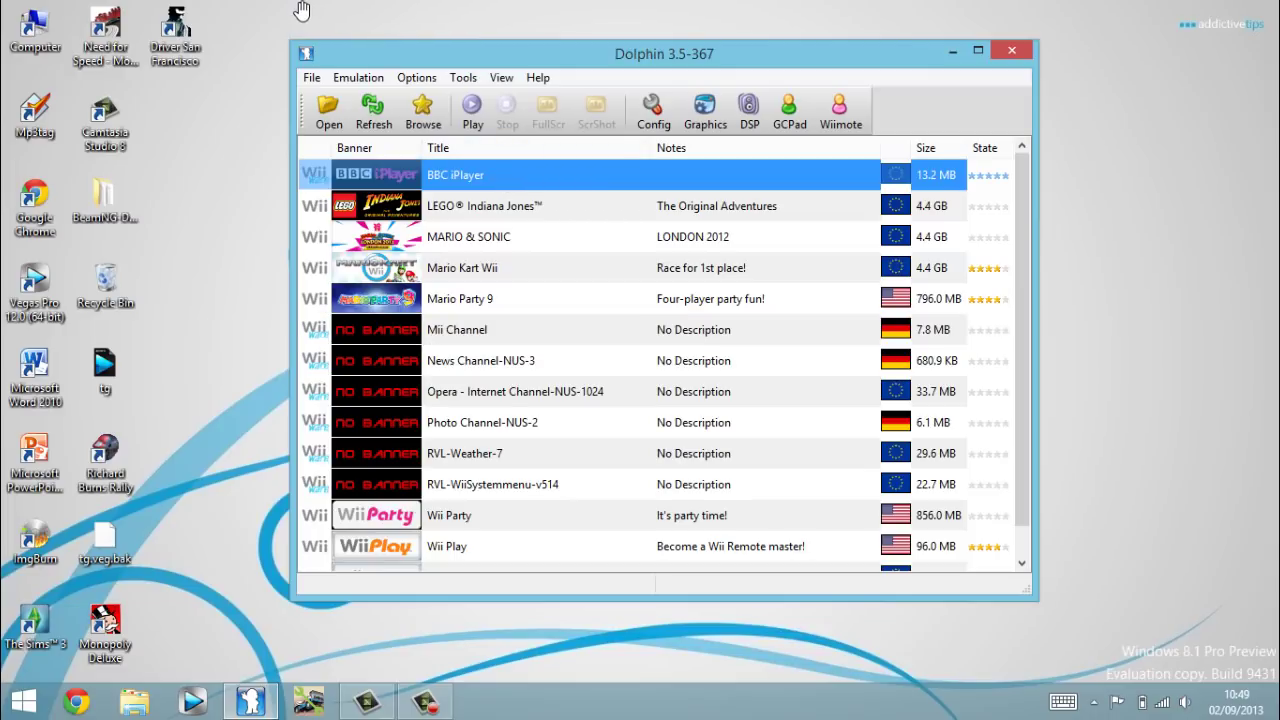
Boot the Wii System Menu 514P from Tools and maximise the render window.
{"action": "left_click", "coordinate": [476, 84]}
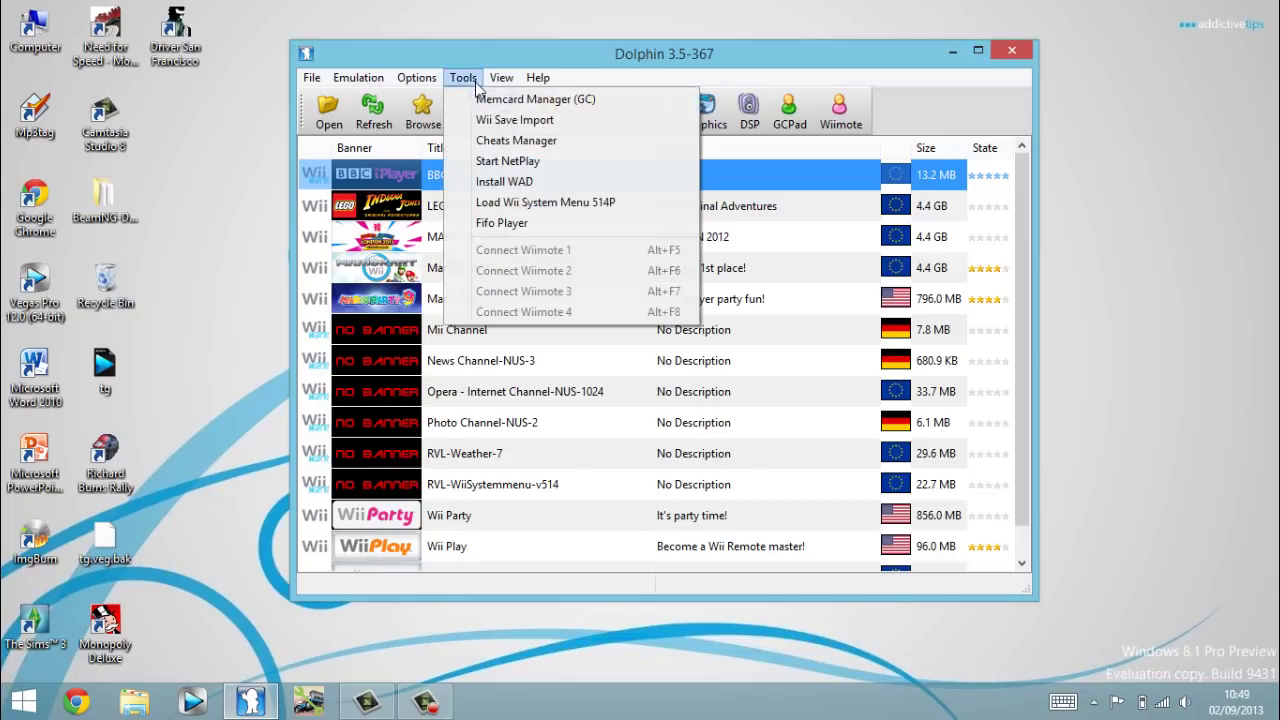
{"action": "left_click", "coordinate": [525, 202]}
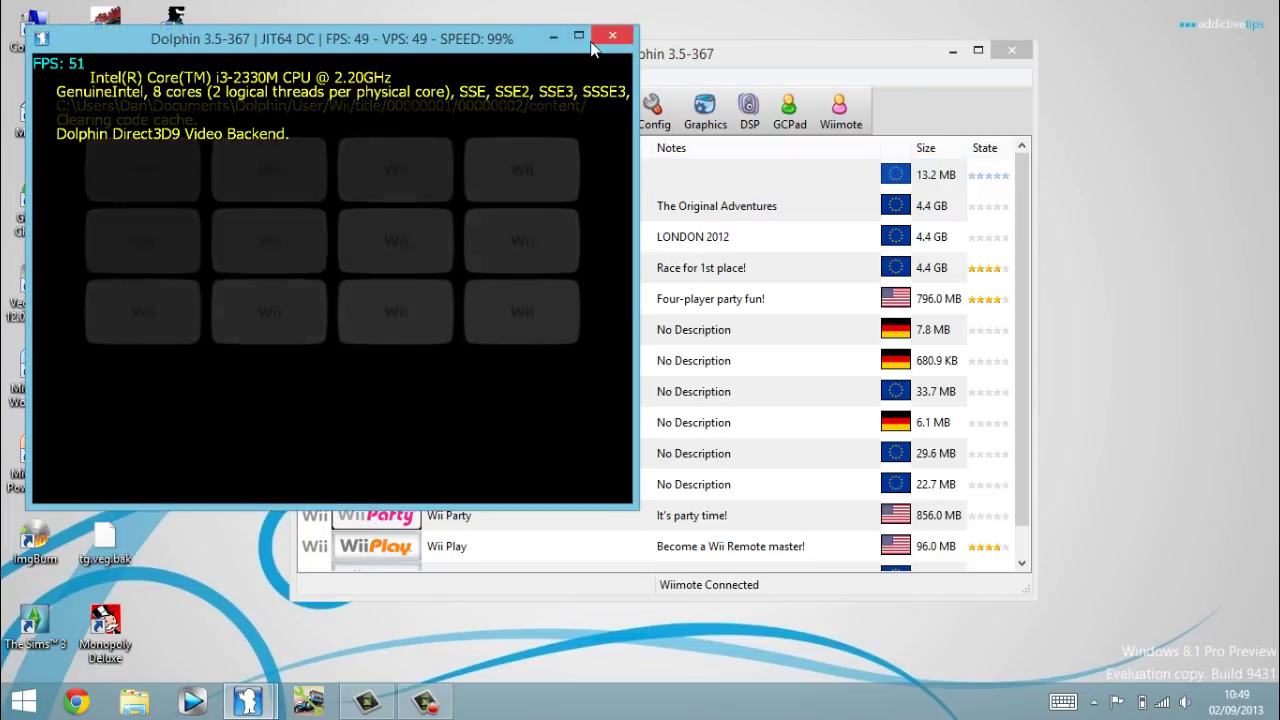
{"action": "left_click", "coordinate": [578, 36]}
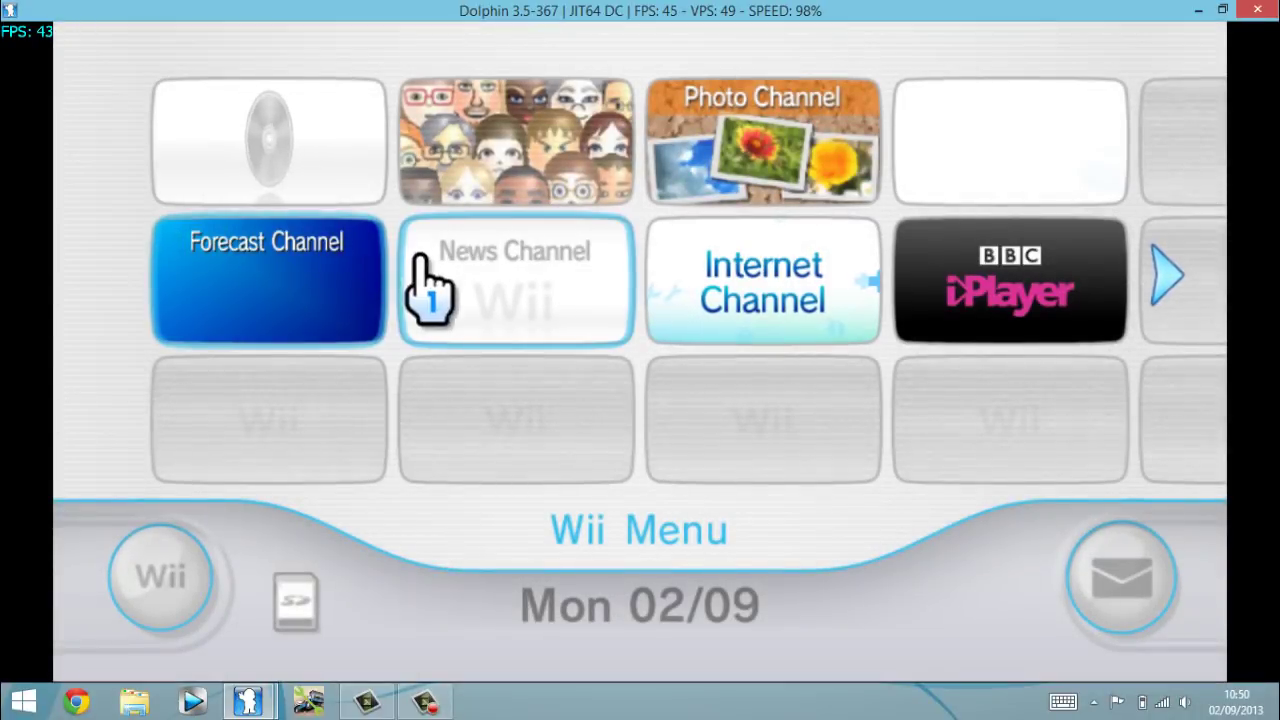
Start the Mii Channel from the Wii Menu, then close the crashed program.
{"action": "left_click", "coordinate": [515, 195]}
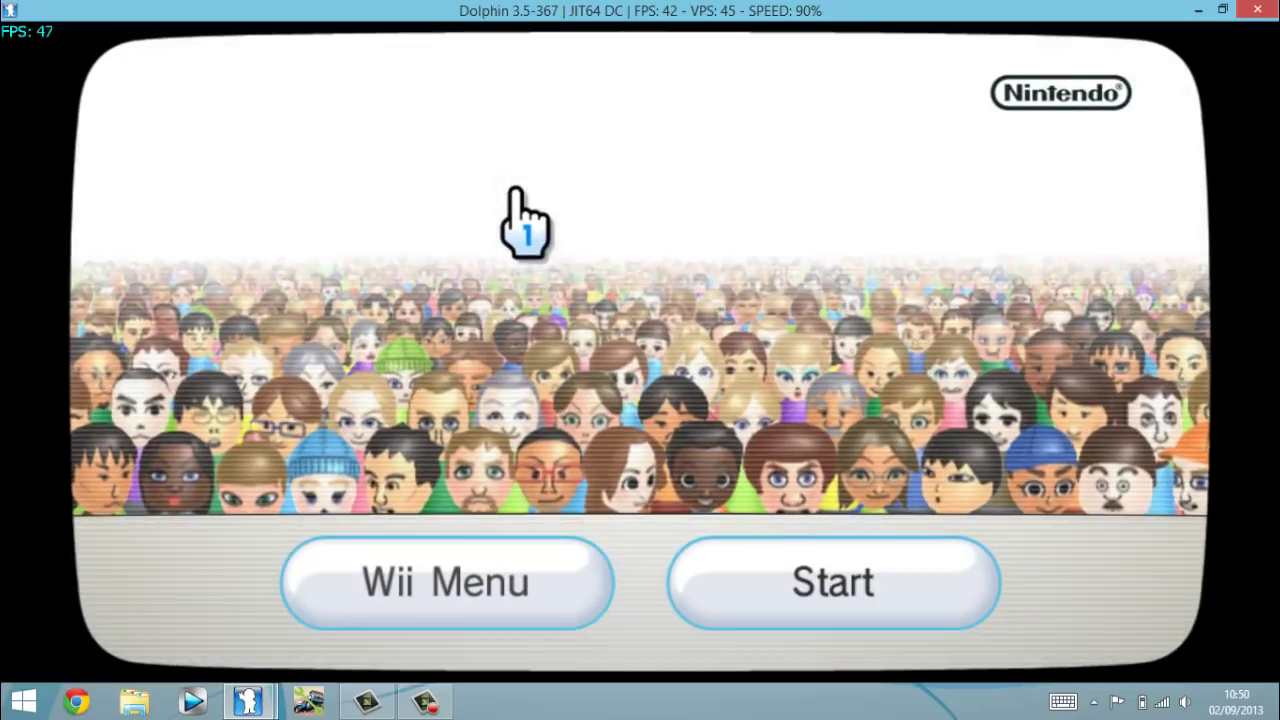
{"action": "left_click", "coordinate": [677, 600]}
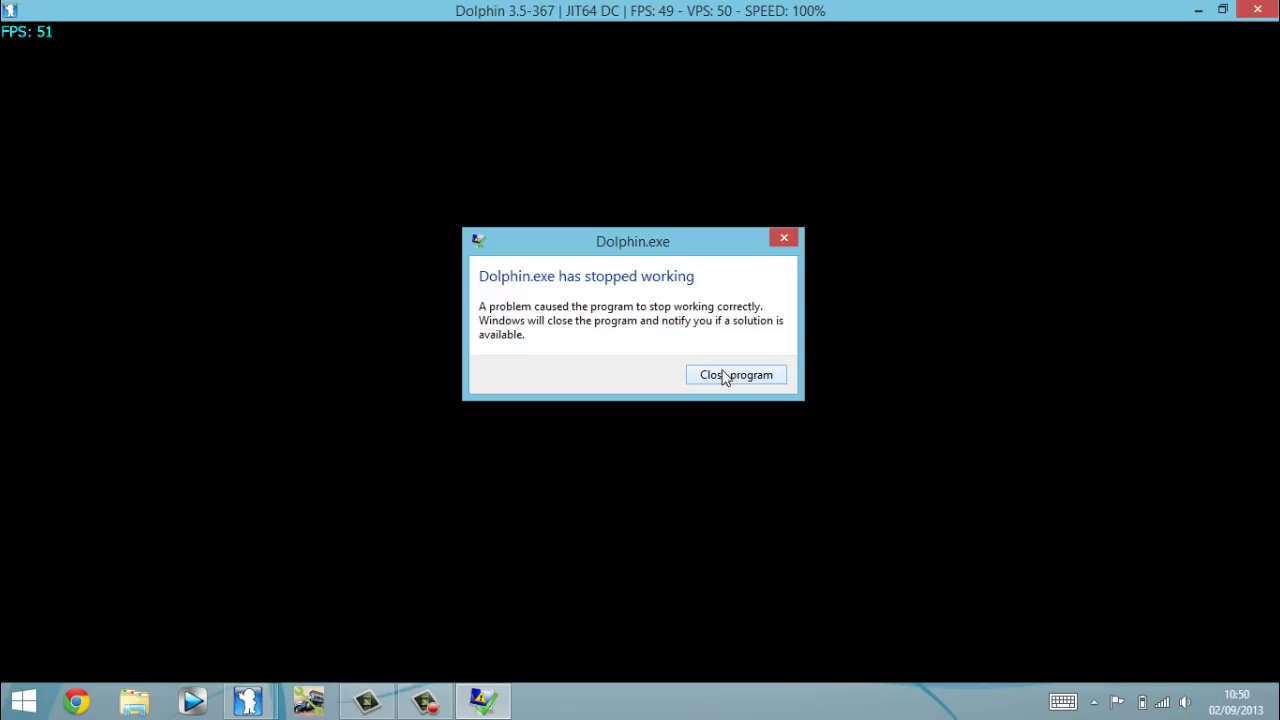
{"action": "left_click", "coordinate": [758, 386]}
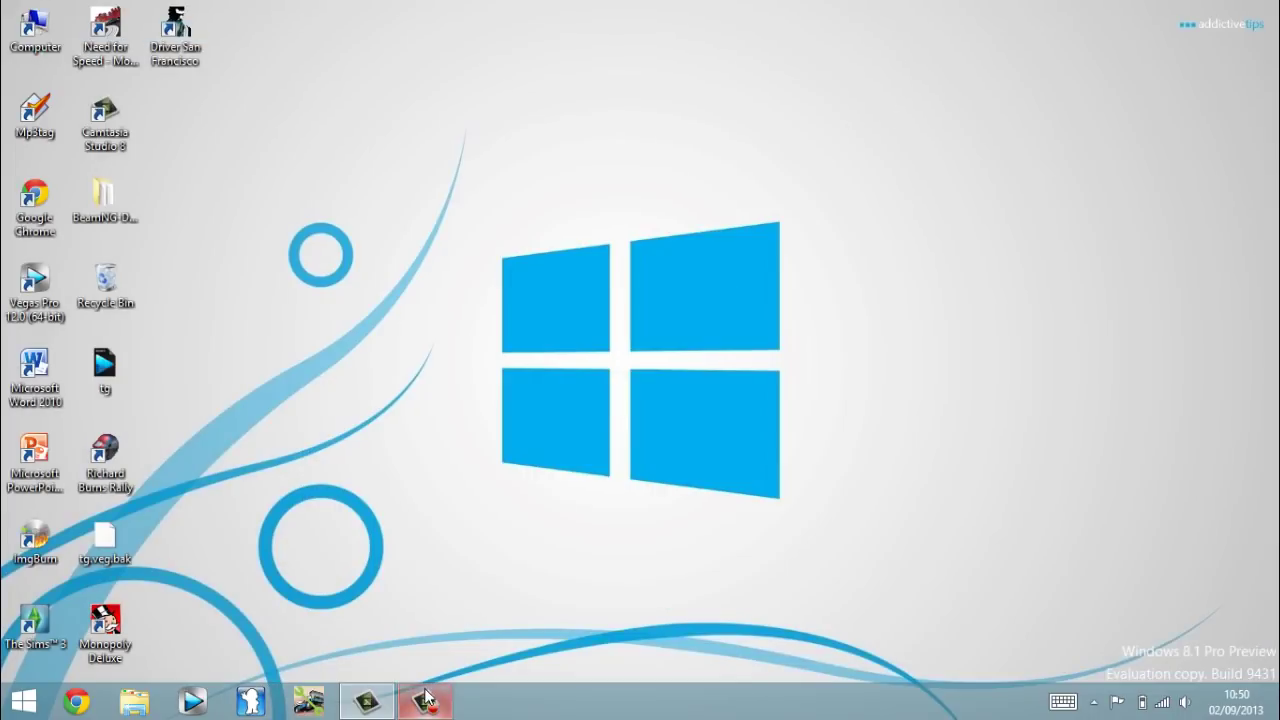
Restore Dolphin from the taskbar and enable View > Show Platforms > Show Wad.
{"action": "mouse_move", "coordinate": [348, 710]}
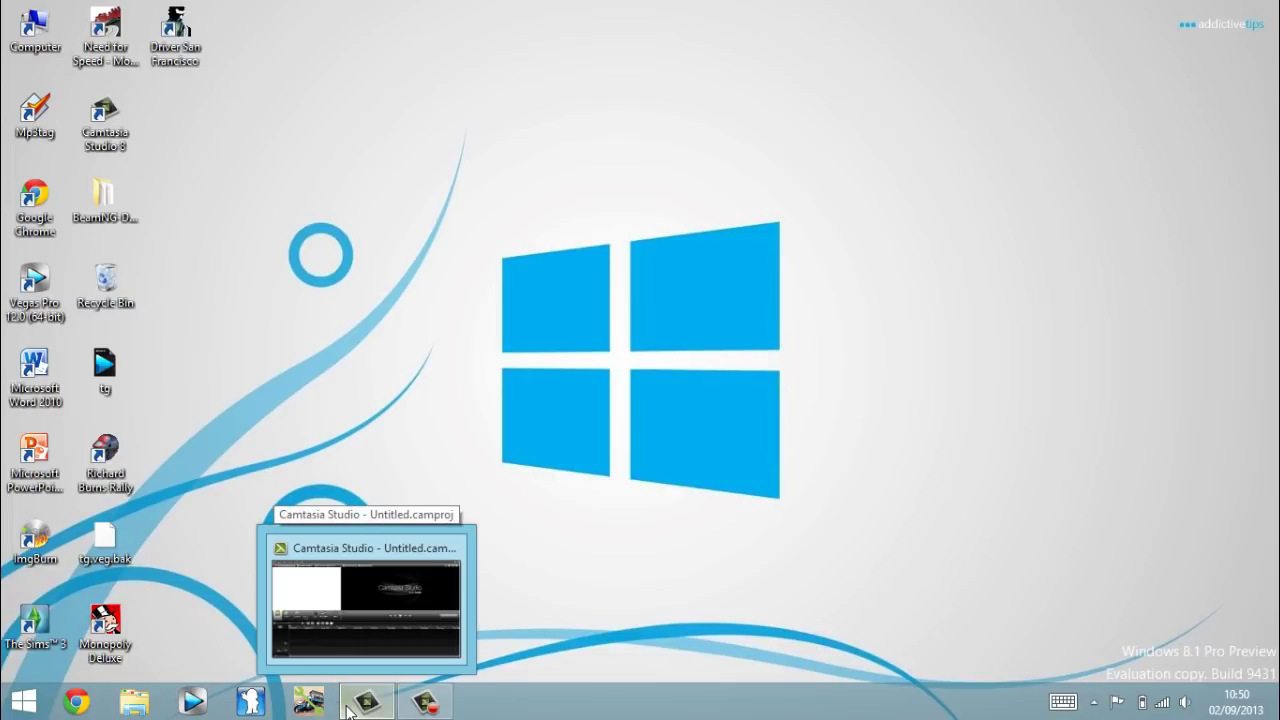
{"action": "left_click", "coordinate": [250, 700]}
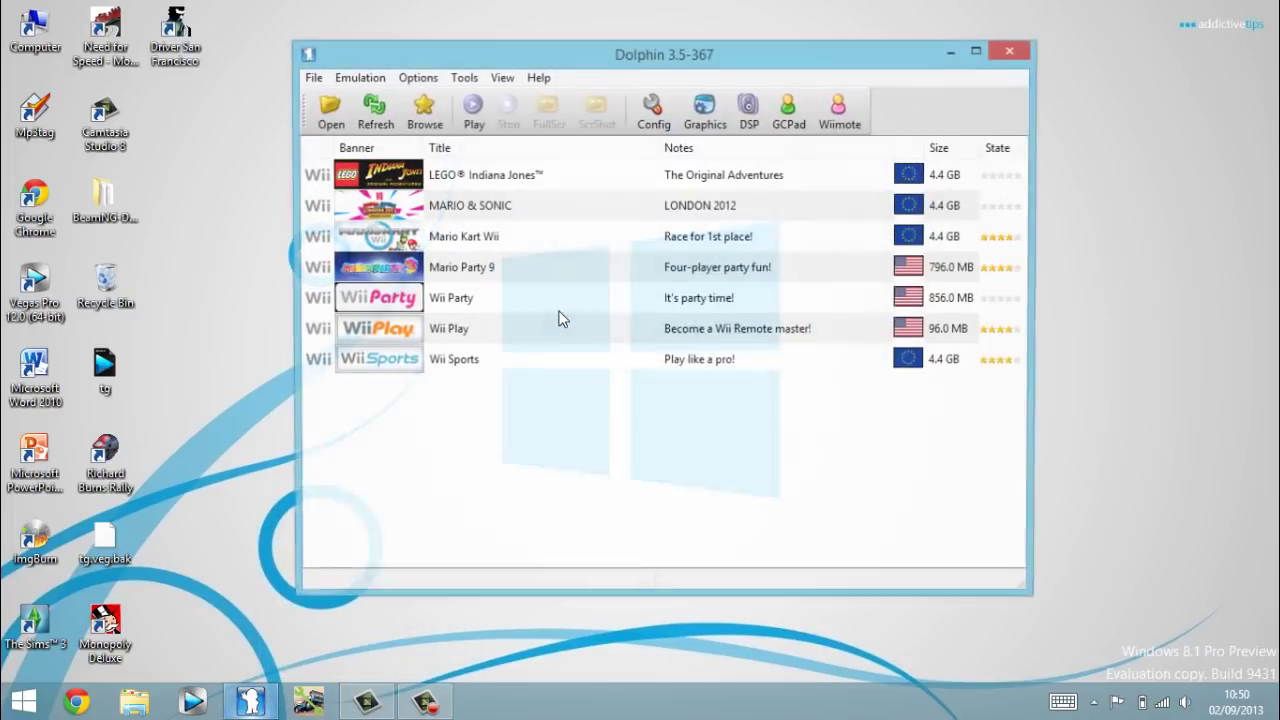
{"action": "left_click", "coordinate": [501, 77]}
{"action": "mouse_move", "coordinate": [600, 233]}
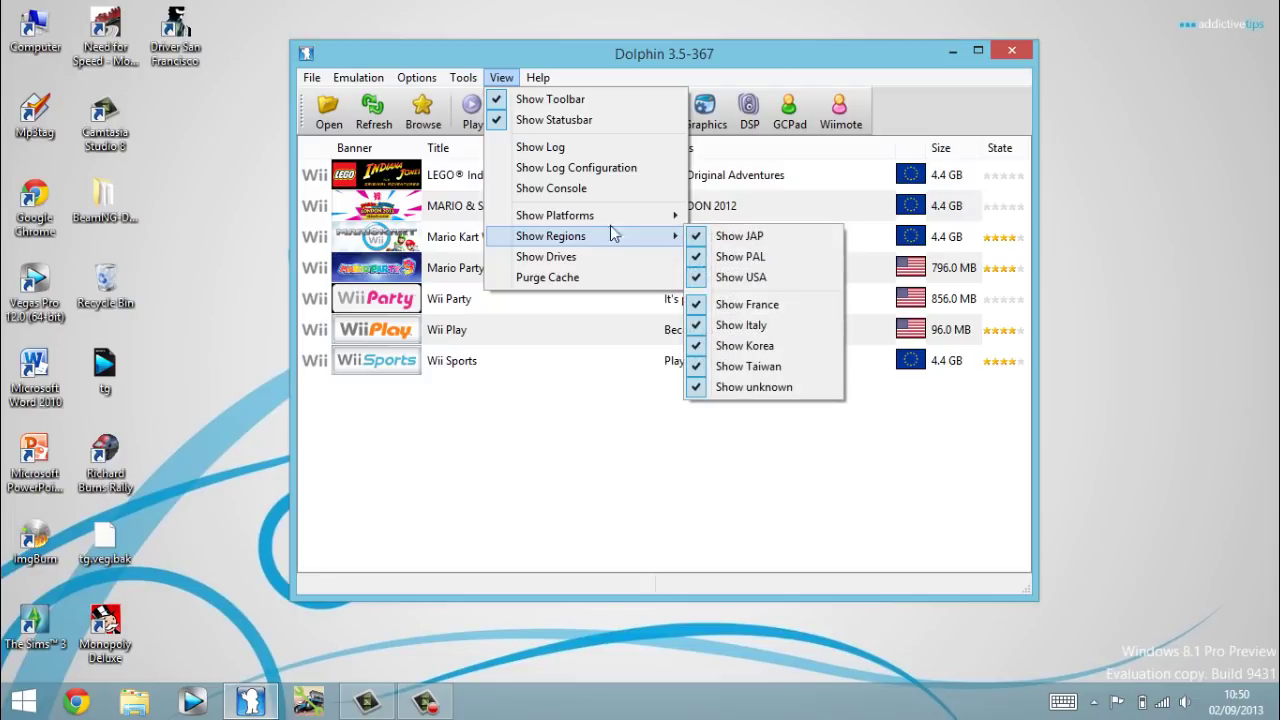
{"action": "mouse_move", "coordinate": [625, 214]}
{"action": "left_click", "coordinate": [733, 253]}
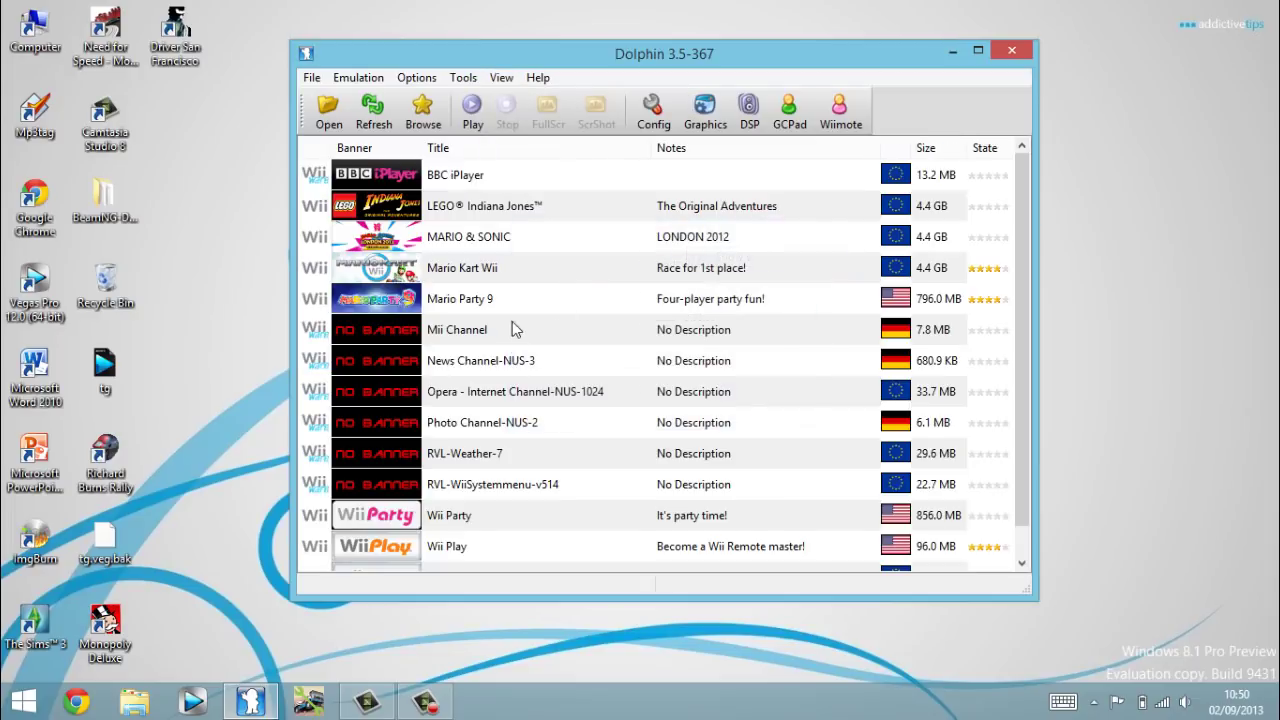
Launch the Mii Channel directly, drag a Mii around the plaza, then stop emulation.
{"action": "left_click", "coordinate": [501, 322]}
{"action": "left_click", "coordinate": [472, 110]}
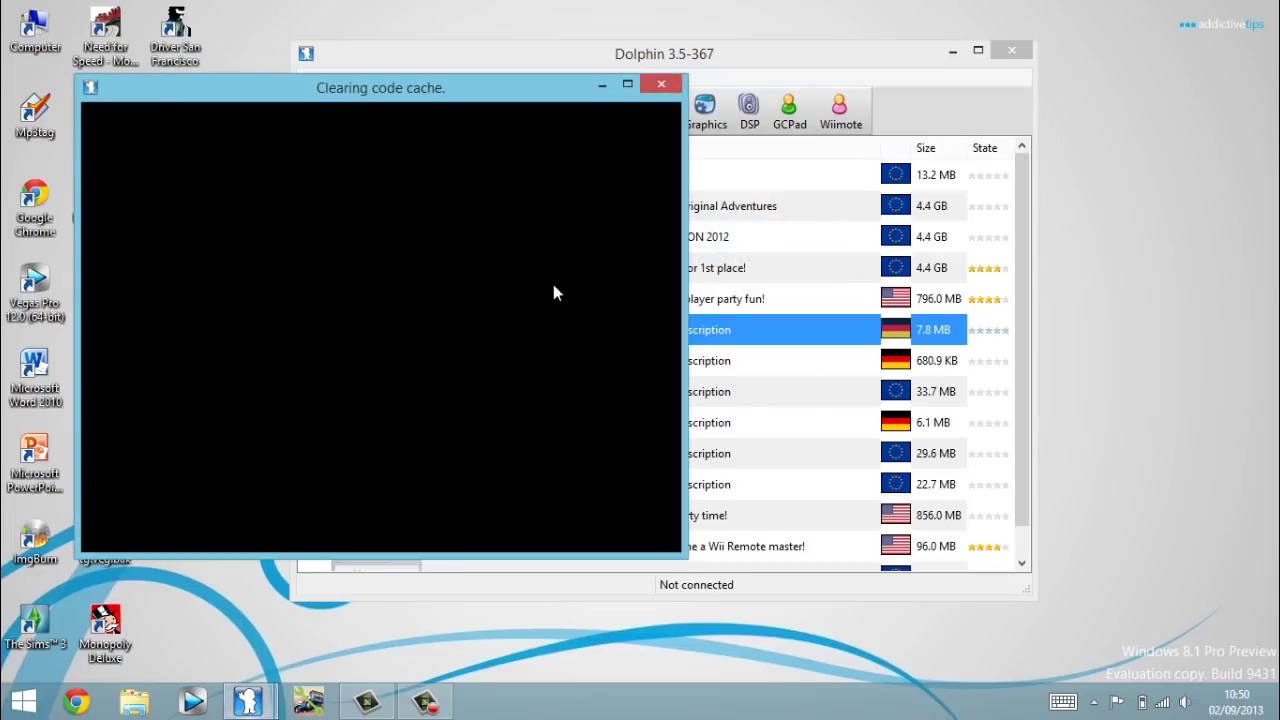
{"action": "left_click", "coordinate": [628, 85]}
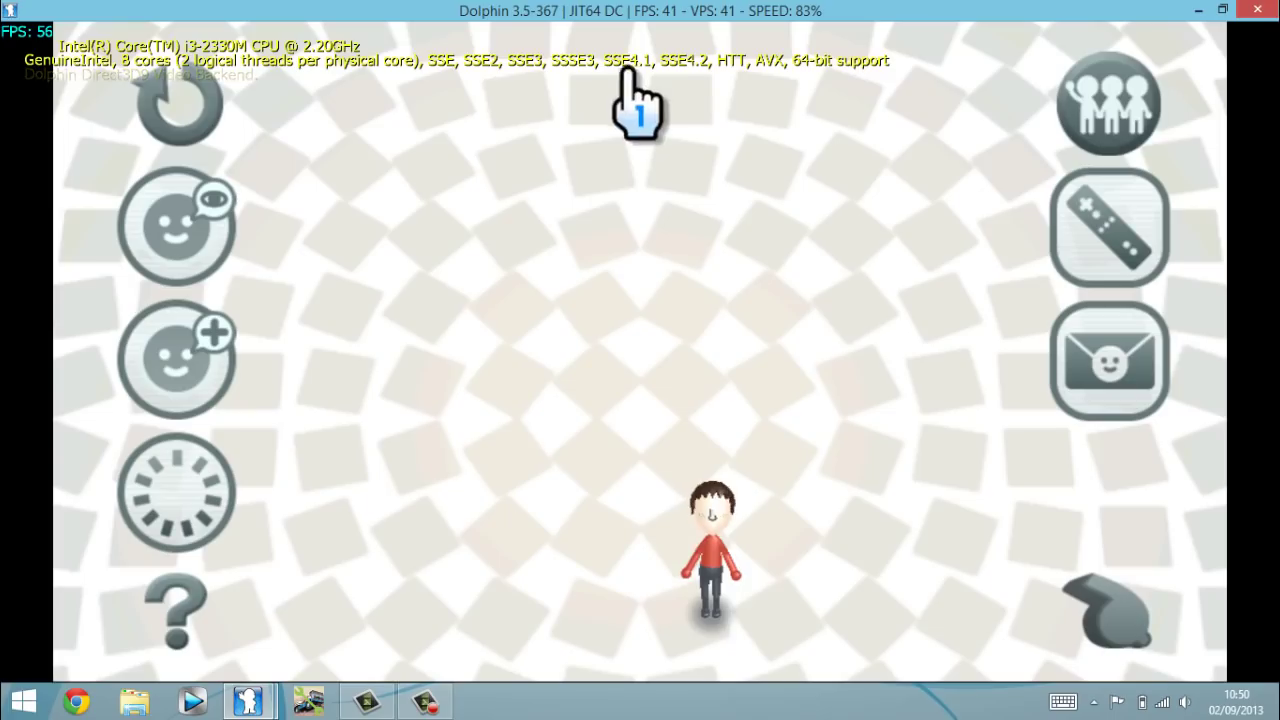
{"action": "left_click", "coordinate": [712, 595]}
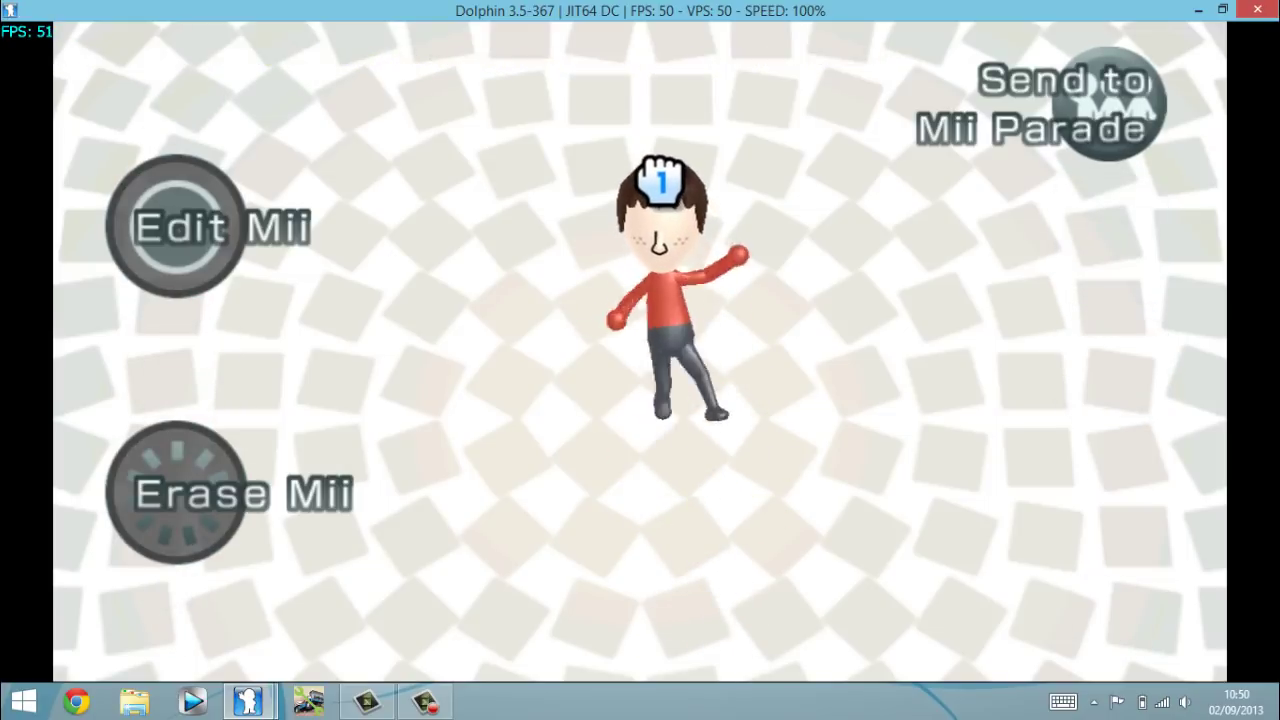
{"action": "mouse_move", "coordinate": [661, 180]}
{"action": "left_mouse_down"}
{"action": "mouse_move", "coordinate": [610, 155]}
{"action": "mouse_move", "coordinate": [623, 294]}
{"action": "left_mouse_up"}
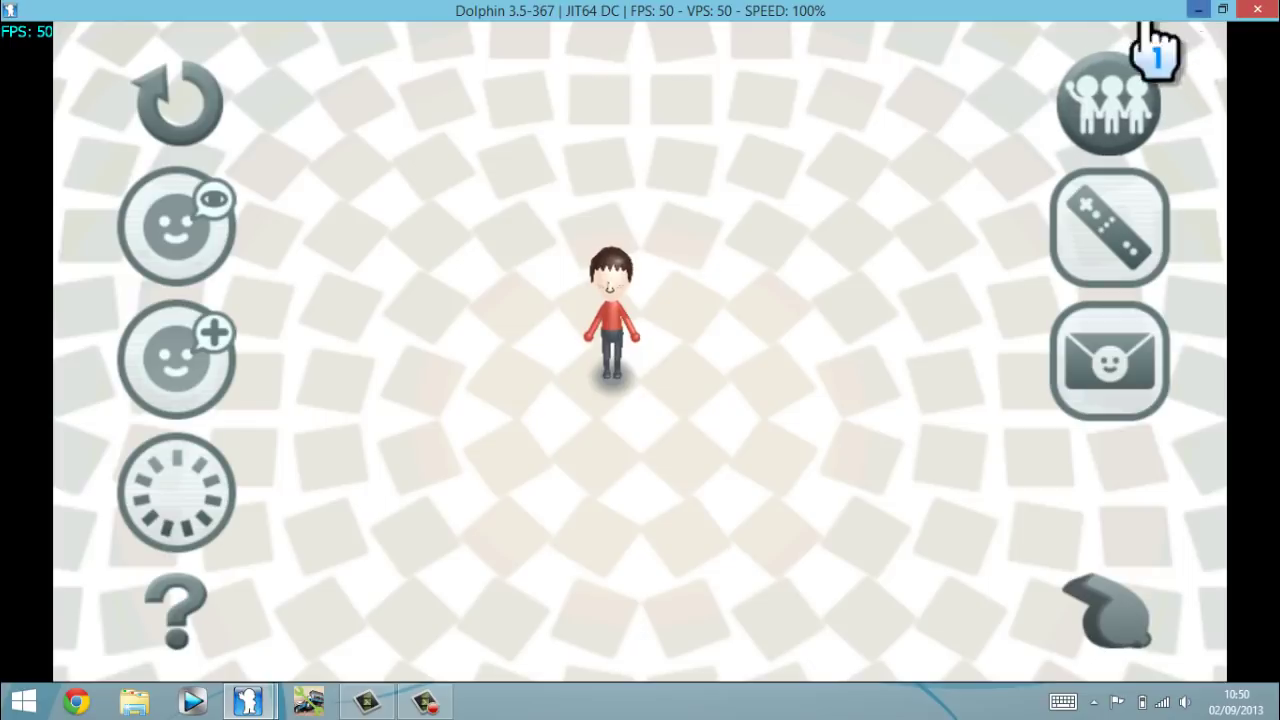
{"action": "left_click", "coordinate": [1250, 11]}
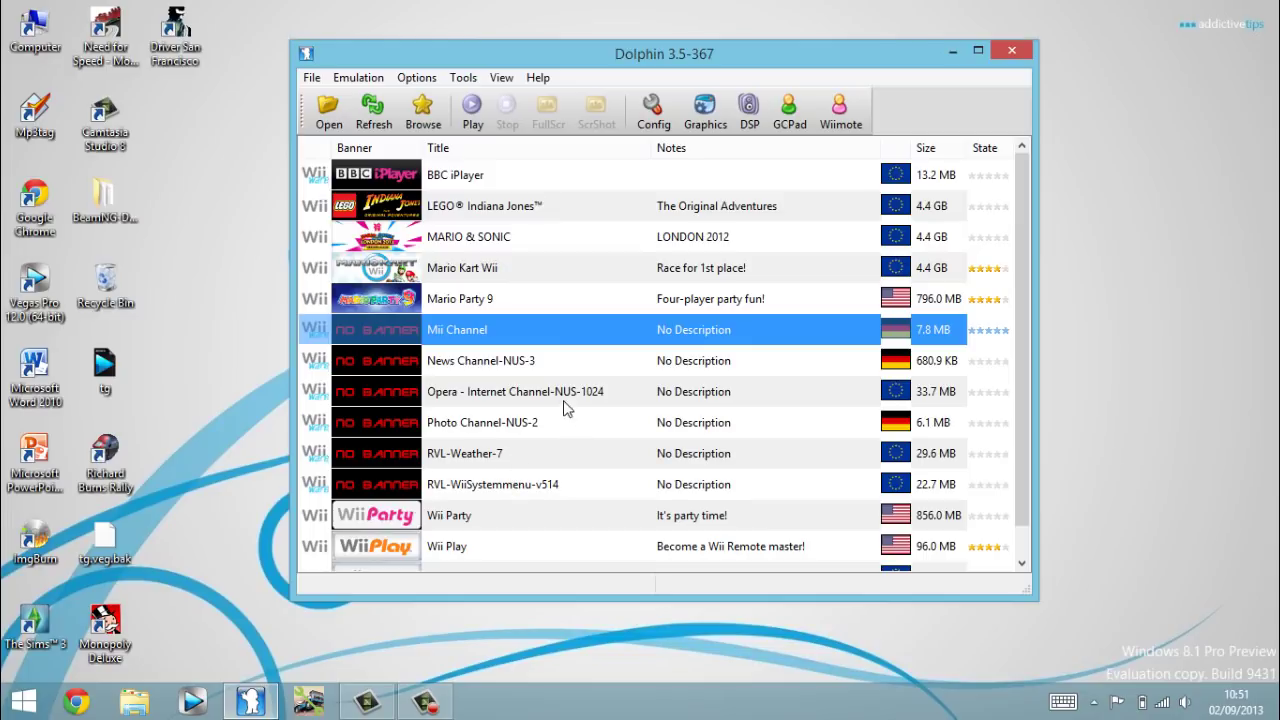
{"action": "scroll", "coordinate": [518, 207], "scroll_direction": "down", "scroll_amount": 1}
{"action": "scroll", "coordinate": [498, 240], "scroll_direction": "up", "scroll_amount": 1}
{"action": "scroll", "coordinate": [543, 237], "scroll_direction": "down", "scroll_amount": 1}
{"action": "scroll", "coordinate": [503, 392], "scroll_direction": "up", "scroll_amount": 1}
{"action": "double_click", "coordinate": [12, 17]}
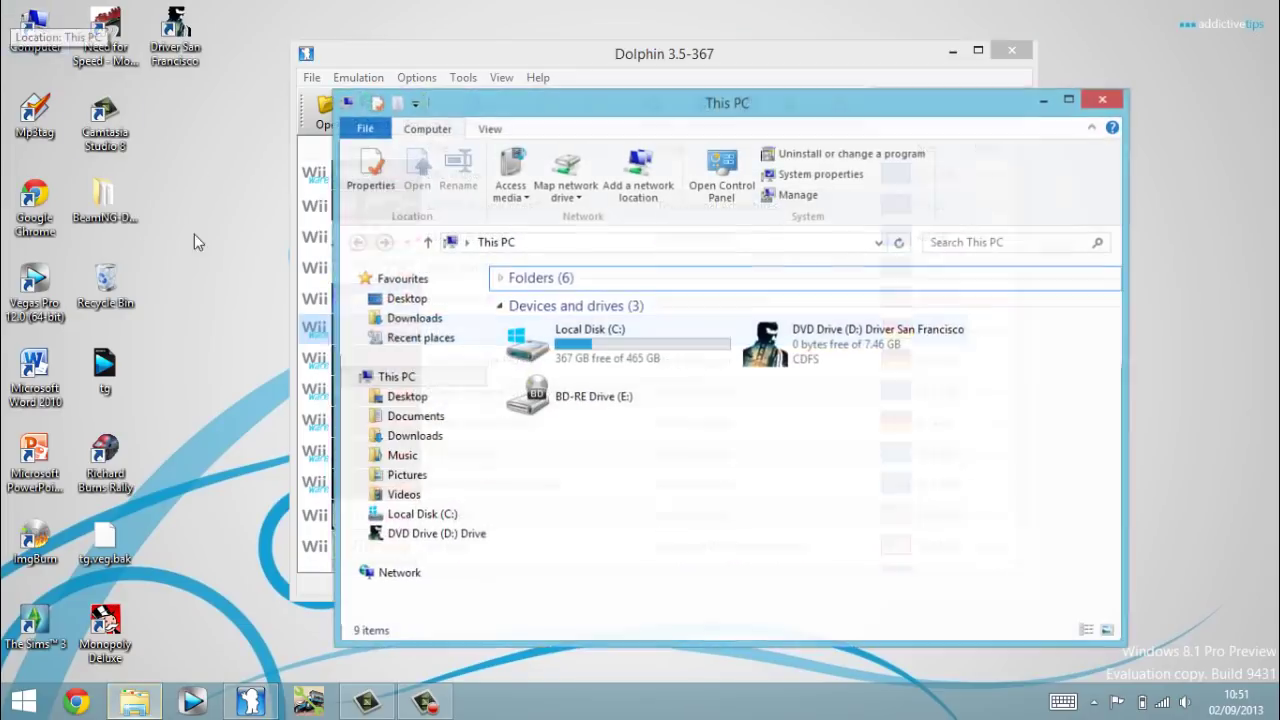
{"action": "left_click", "coordinate": [419, 318]}
{"action": "double_click", "coordinate": [610, 330]}
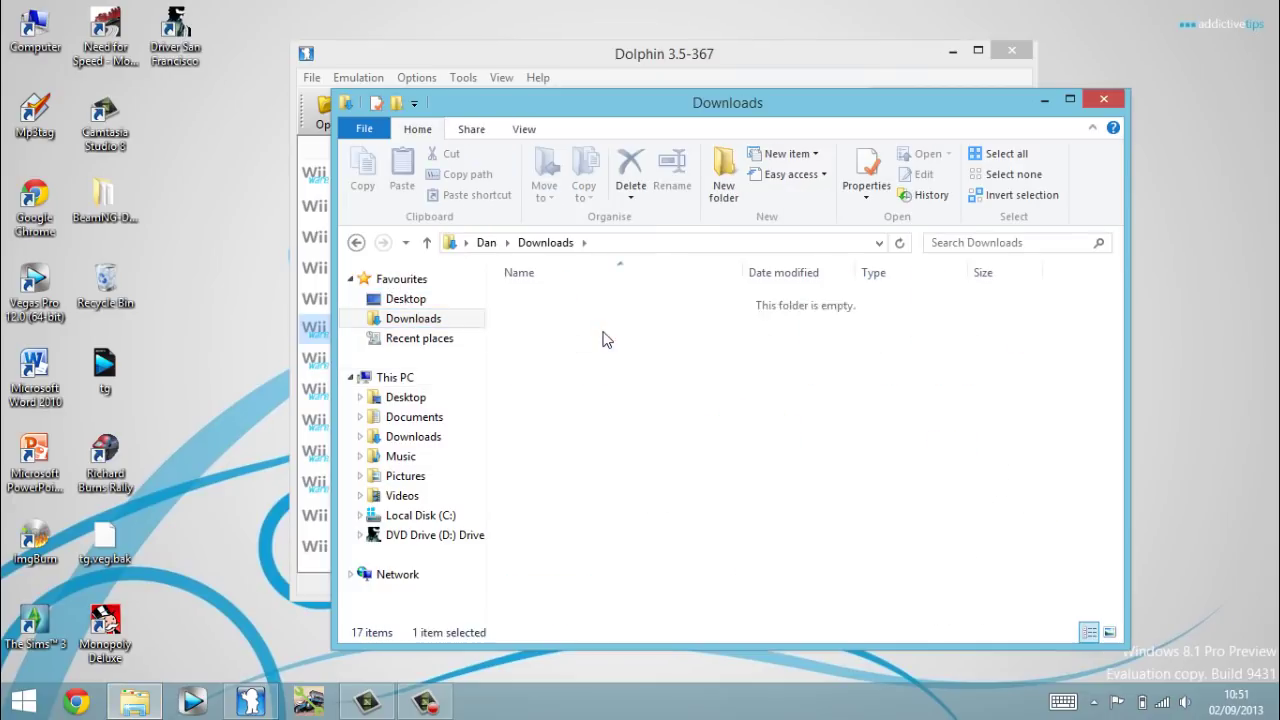
{"action": "double_click", "coordinate": [606, 319]}
{"action": "double_click", "coordinate": [586, 378]}
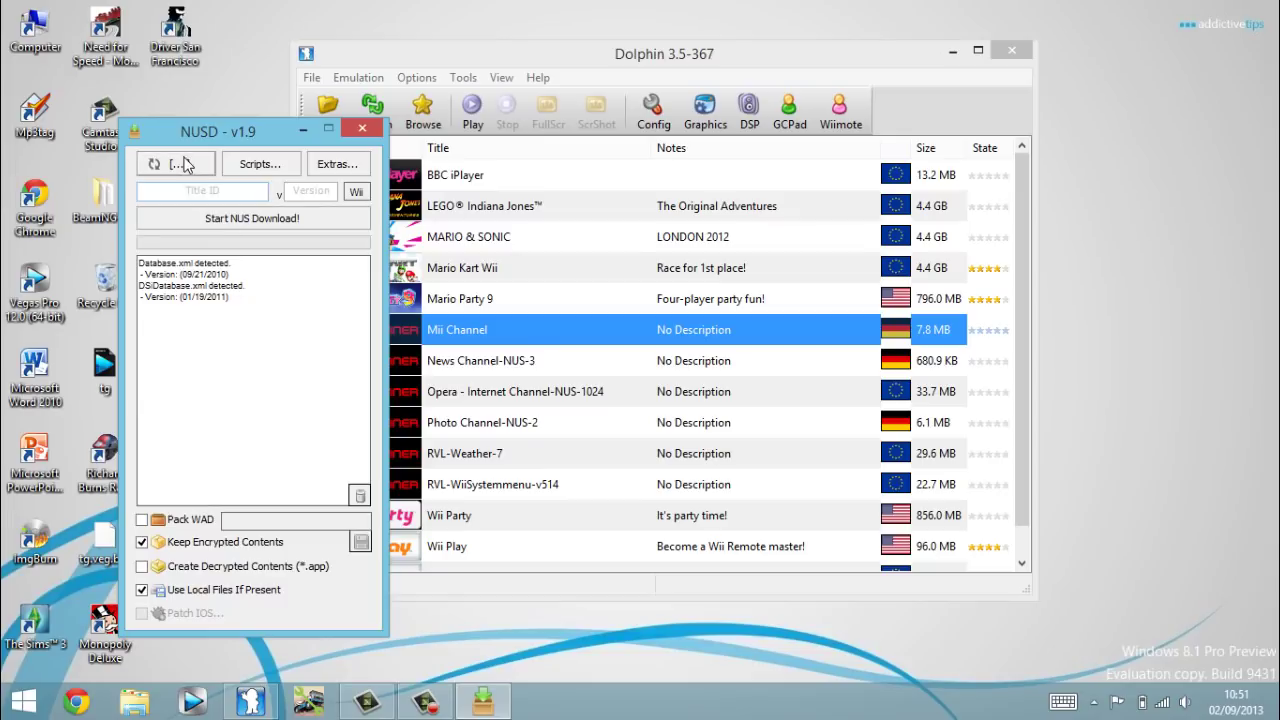
{"action": "left_click", "coordinate": [172, 164]}
{"action": "mouse_move", "coordinate": [190, 190]}
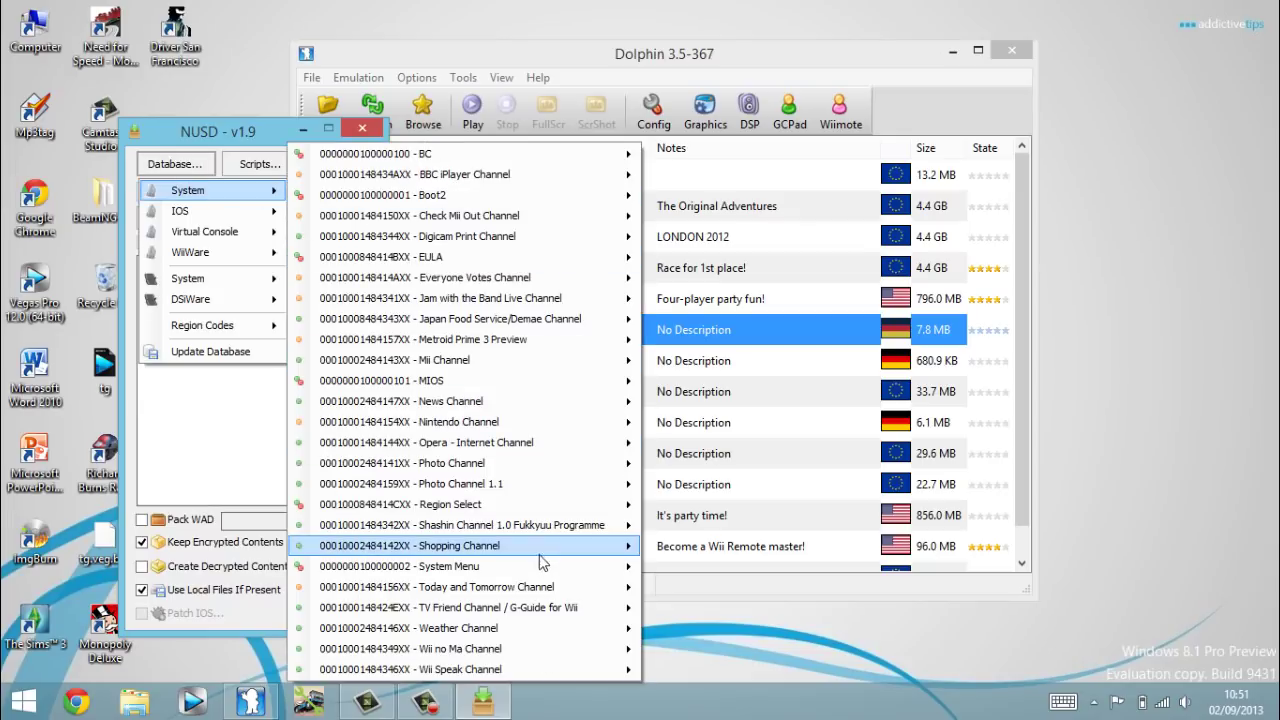
{"action": "mouse_move", "coordinate": [422, 152]}
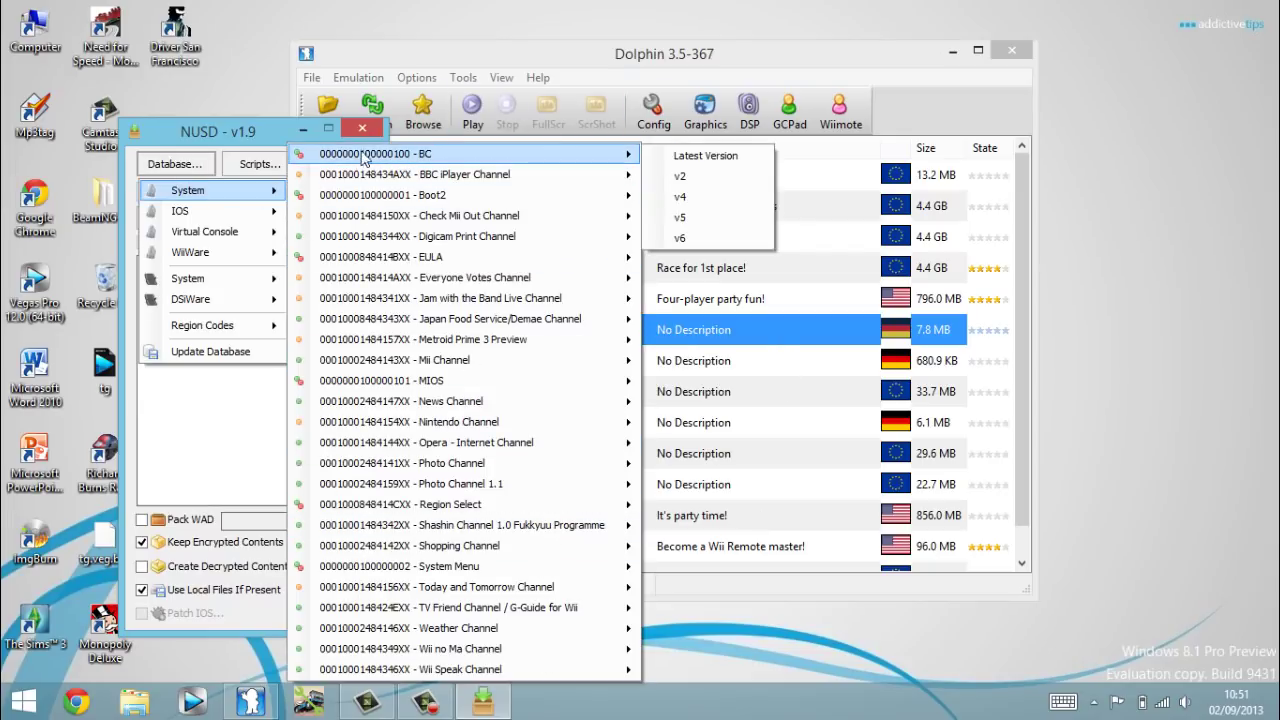
{"action": "left_click", "coordinate": [360, 133]}
{"action": "left_click", "coordinate": [361, 130]}
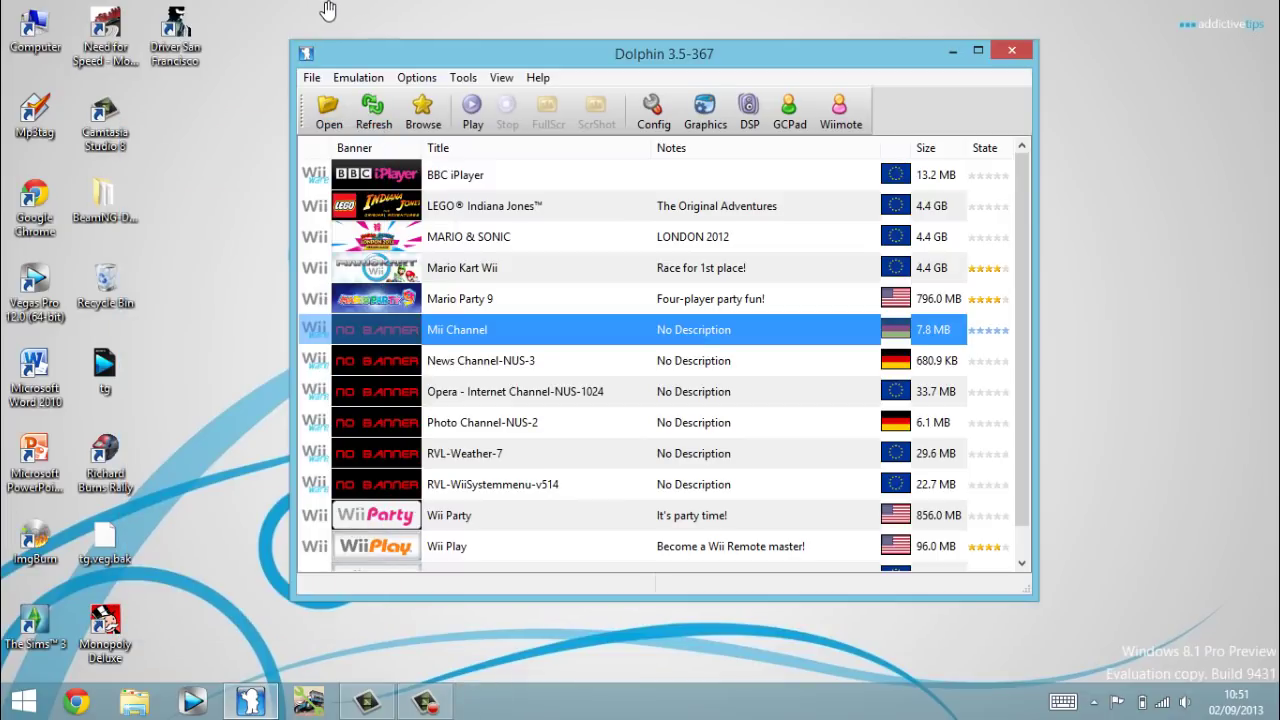